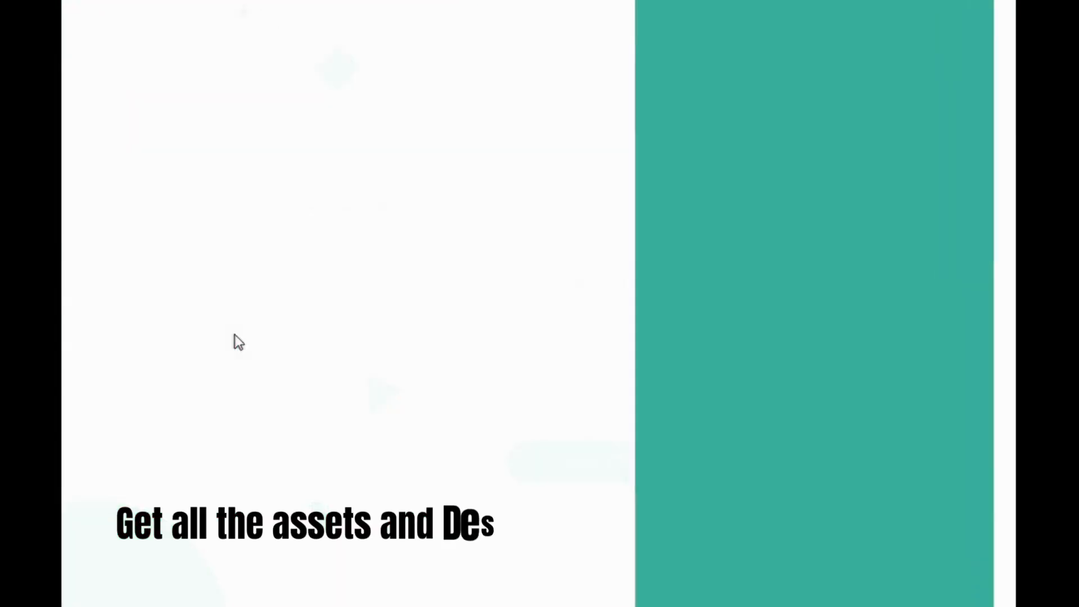
Preview the transition from the sign-in page to the sign-up page and back in the login prototype.
click(282, 398)
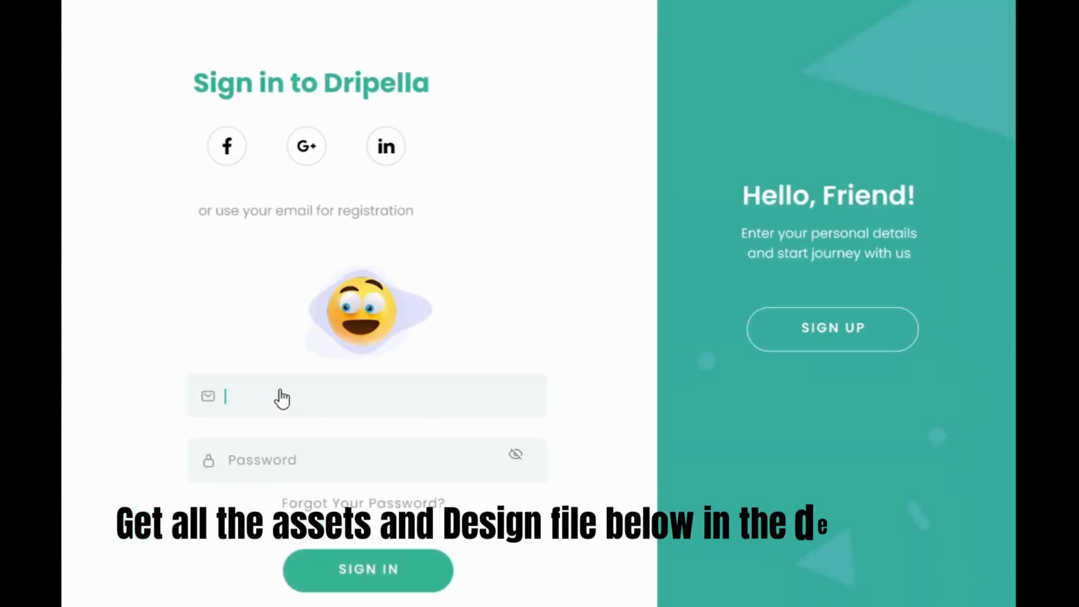
click(865, 346)
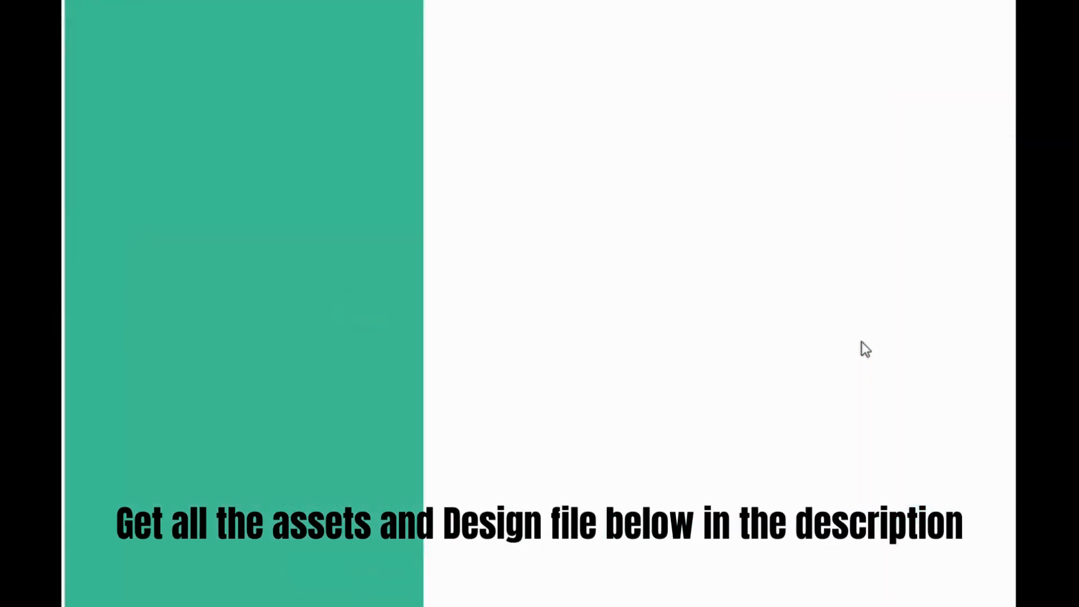
click(241, 346)
Fill in the account's e-mail address on the prototype's sign-in form.
click(301, 400)
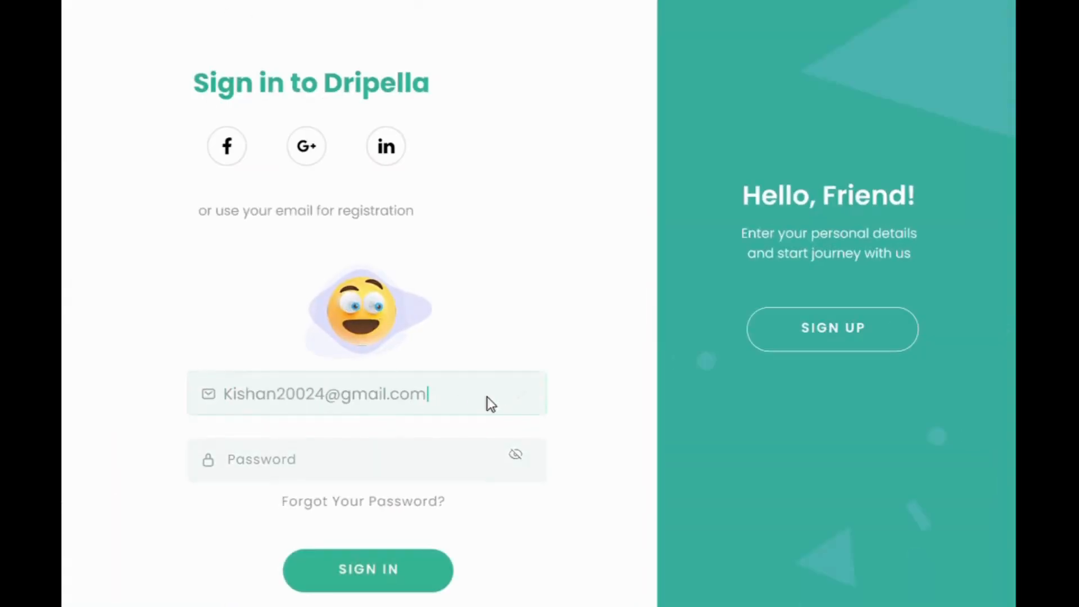
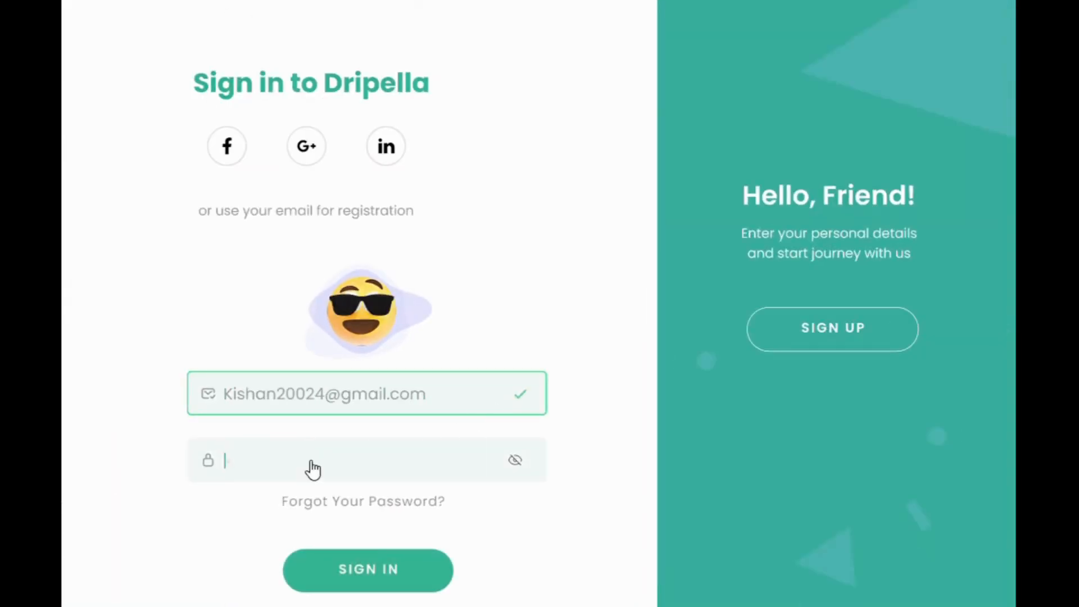
text(*******)
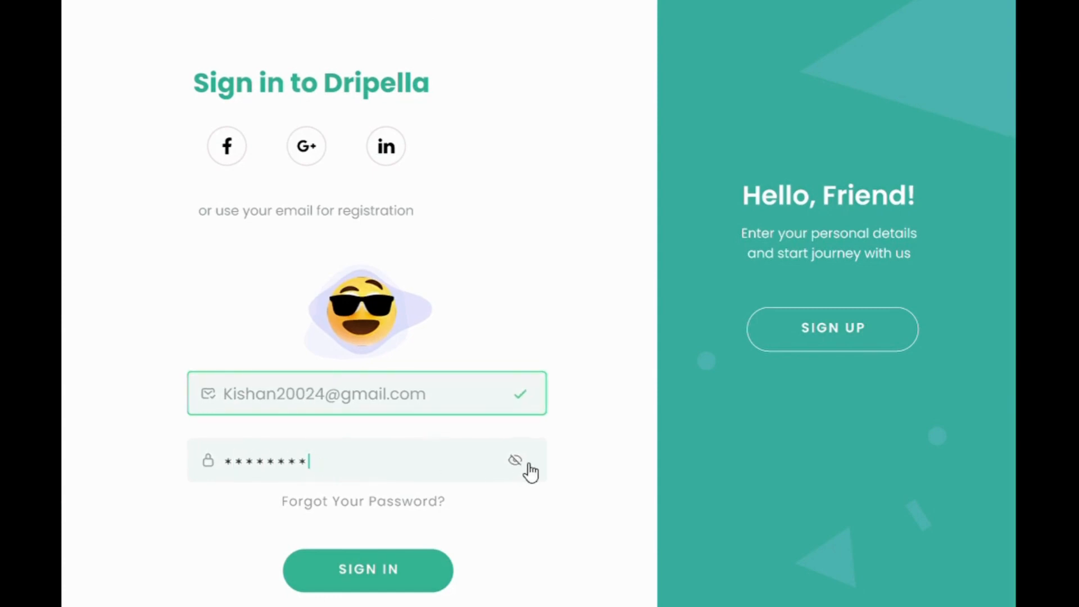
Enter the account password on the sign-in form, toggle its visibility, and go to the sign-up page.
click(516, 462)
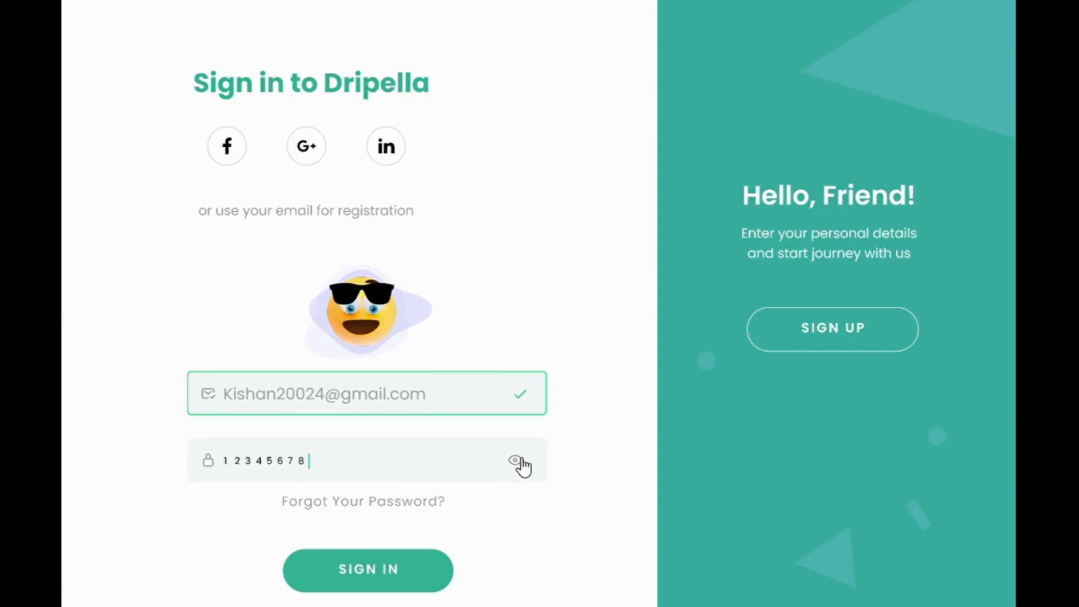
click(520, 460)
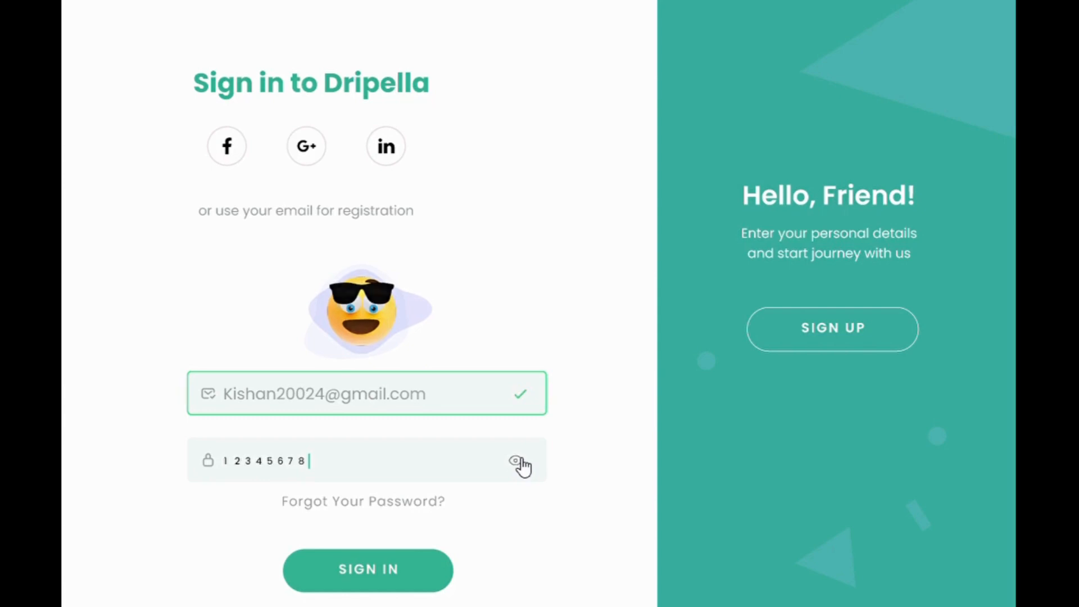
click(518, 461)
click(824, 349)
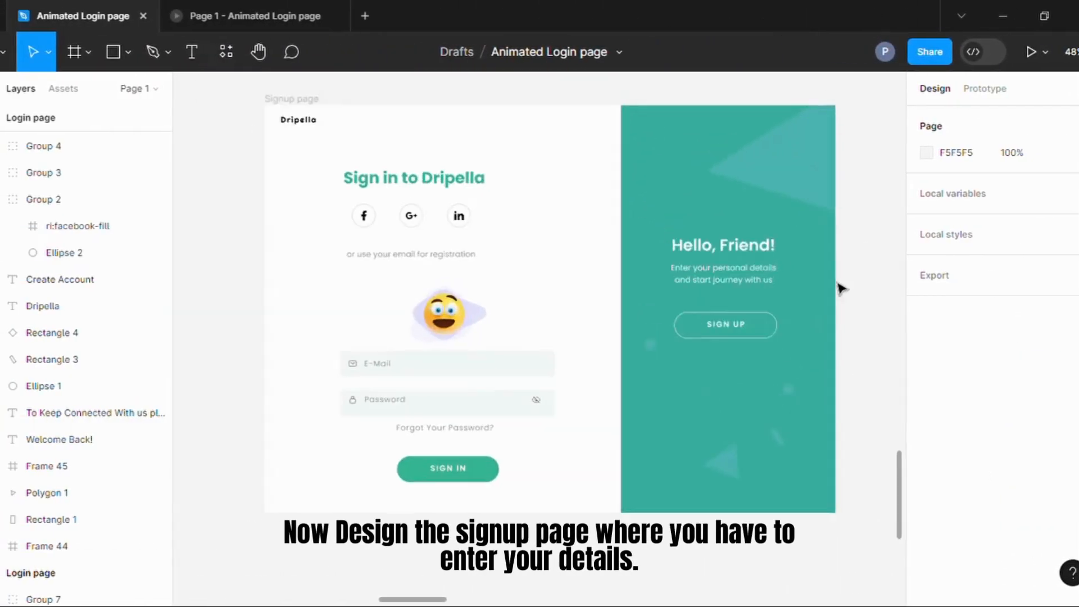
Switch to the Figma design file and inspect the Signup page frame, including its Component 8 sign-in form instance.
scroll(510, 321, up, 2)
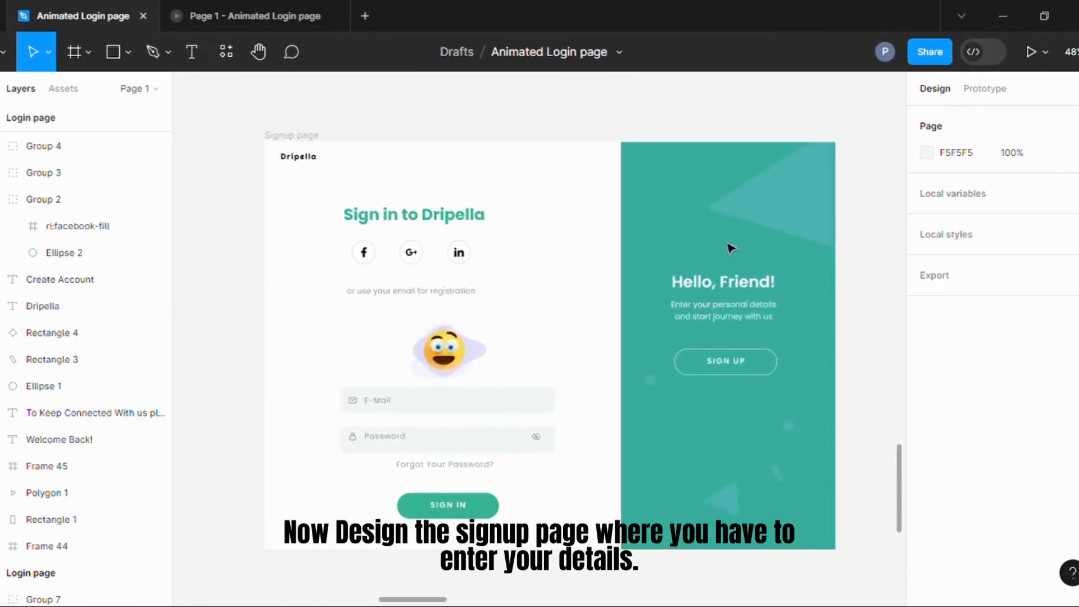
click(307, 138)
scroll(510, 297, up, 1)
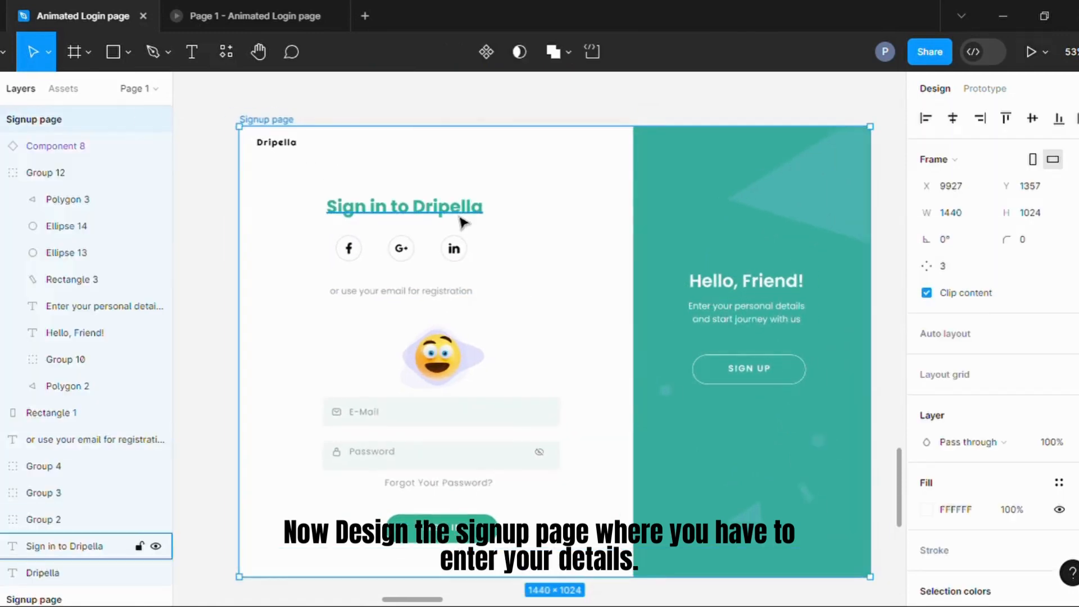
click(461, 218)
click(750, 338)
click(899, 381)
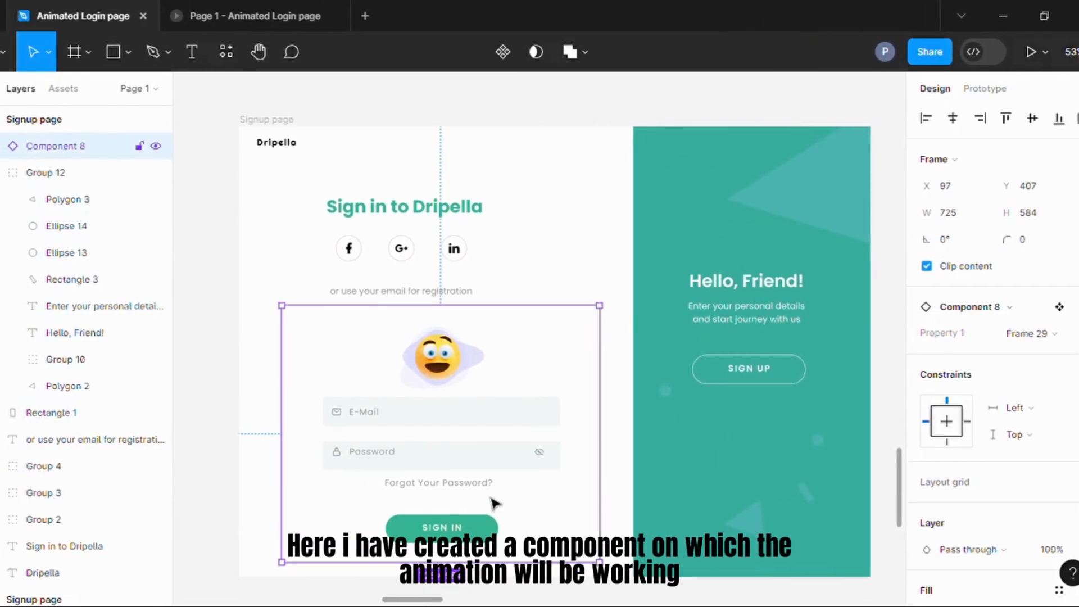
Locate the main Component 8 and its row of form variants in the All Components frame.
scroll(328, 371, down, 5)
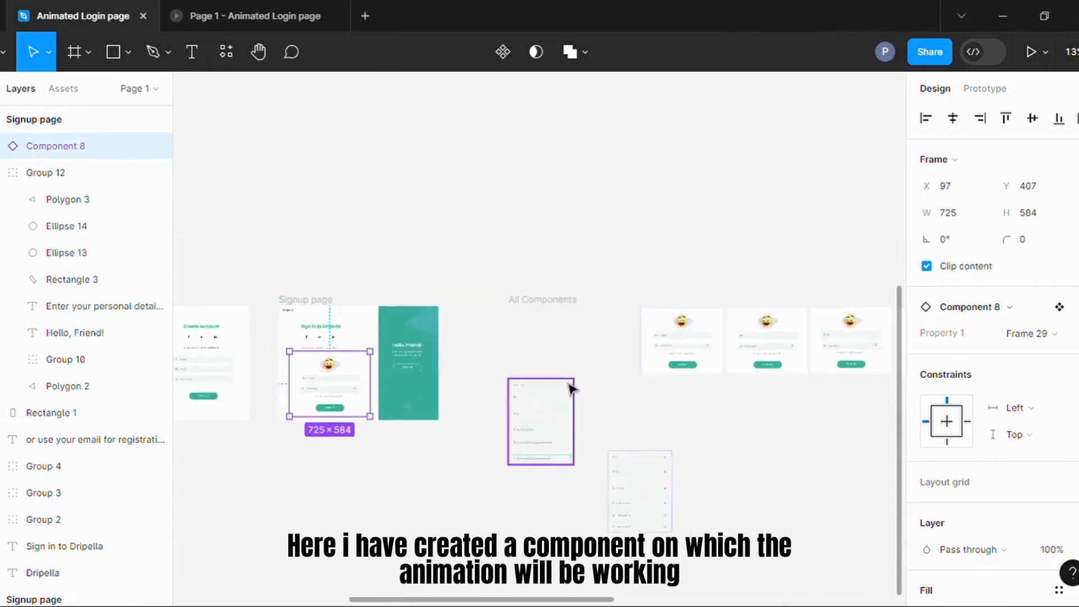
scroll(571, 385, right, 10)
scroll(739, 396, up, 5)
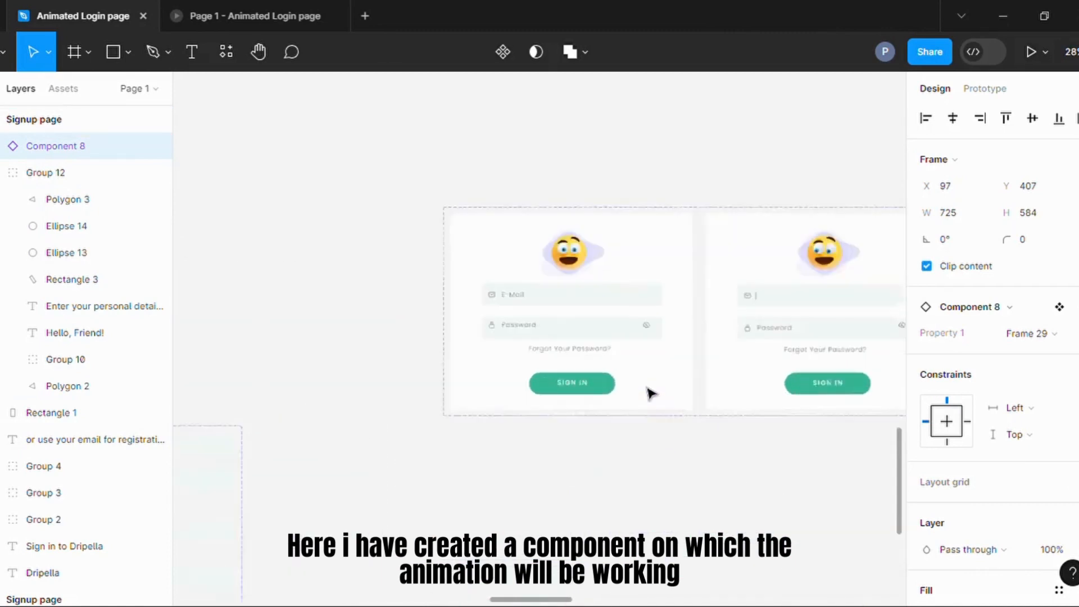
key(shift+Return)
scroll(320, 221, down, 4)
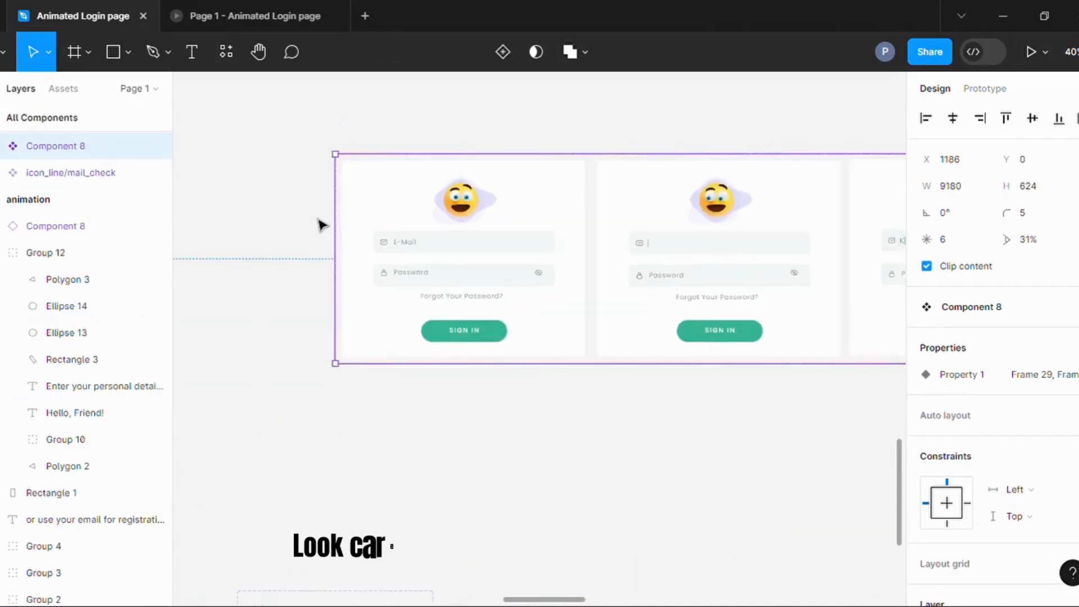
Examine the prototype interaction linking the E-Mail field of variant Frame 29 to Frame 30.
click(533, 220)
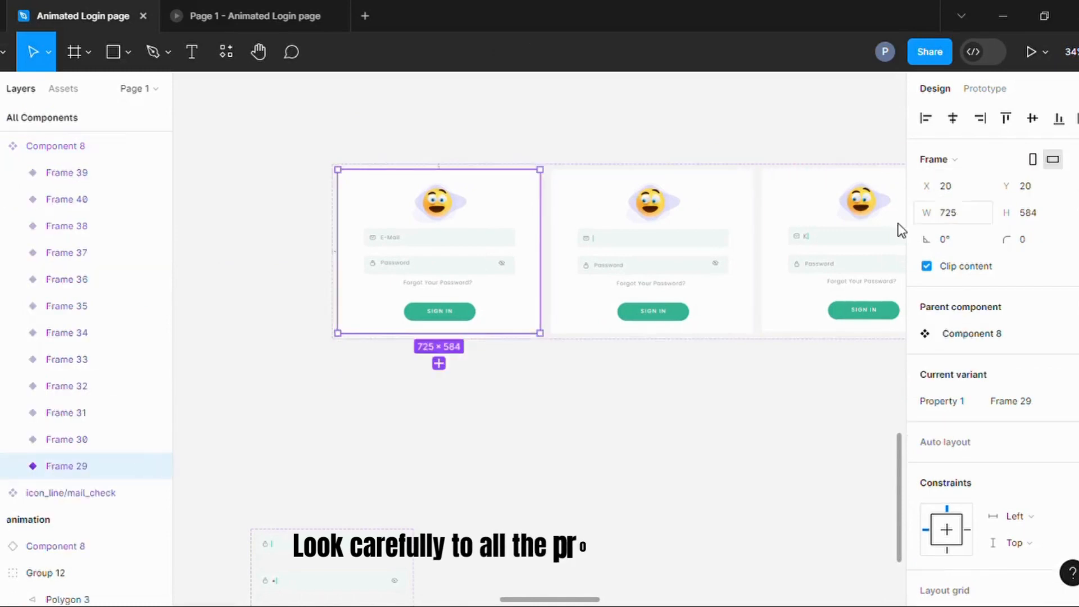
scroll(467, 240, up, 2)
scroll(458, 232, up, 2)
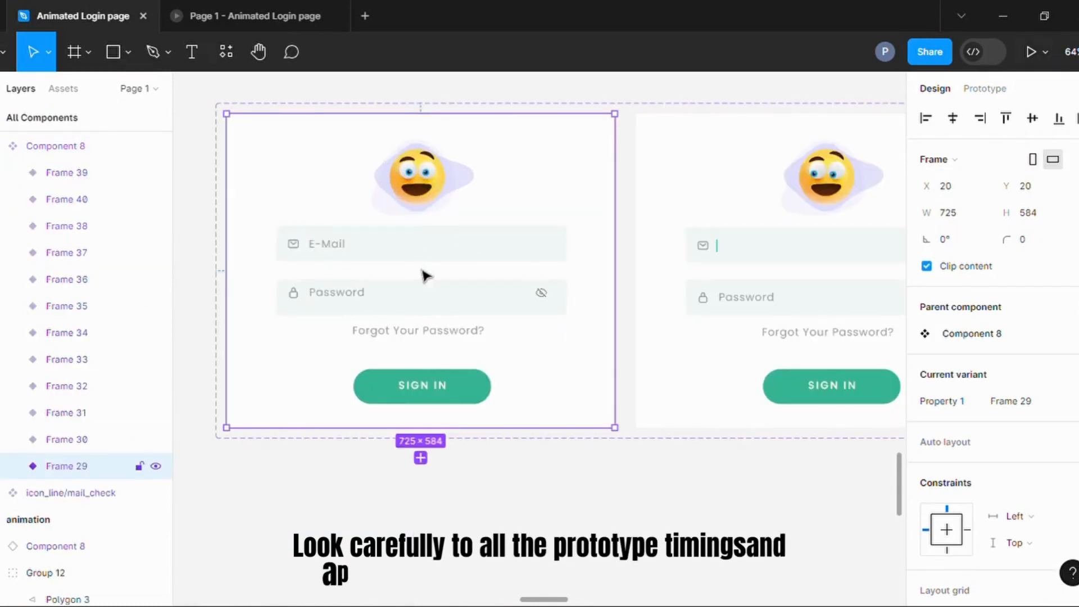
click(984, 88)
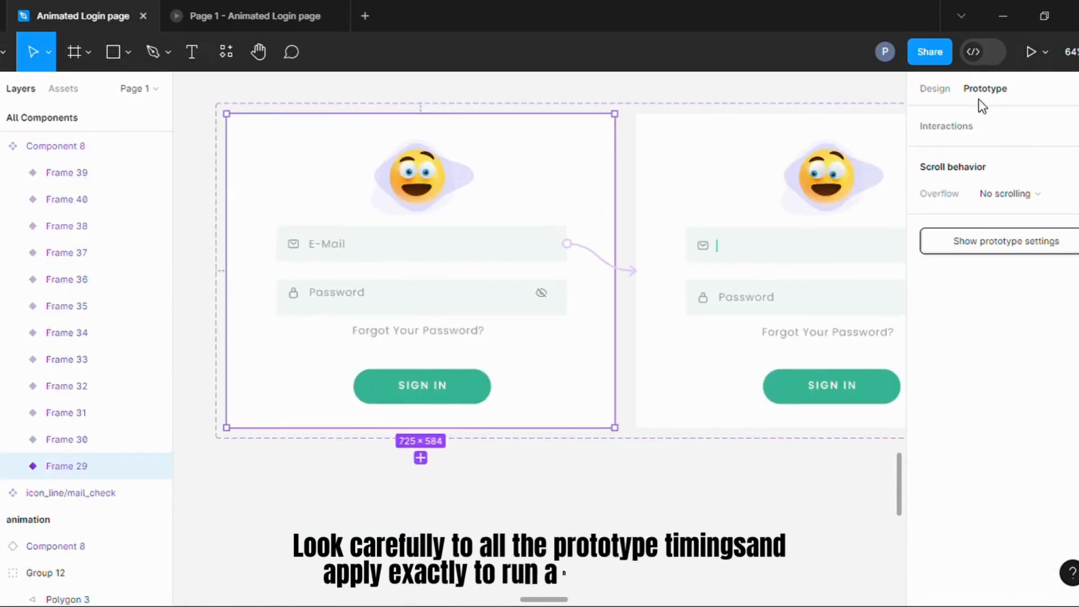
drag(566, 243, 637, 280)
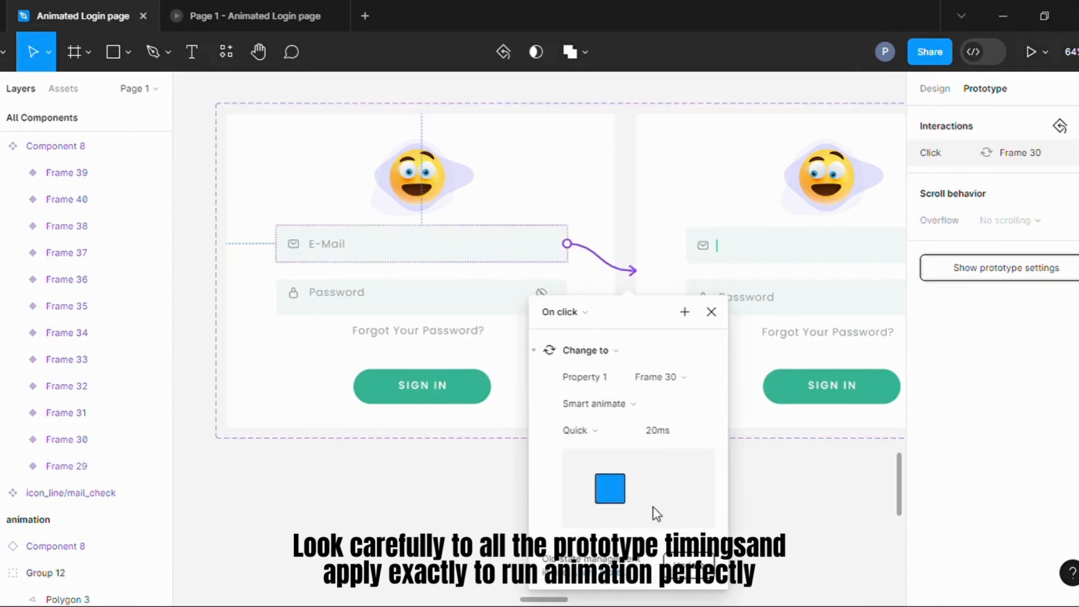
click(496, 210)
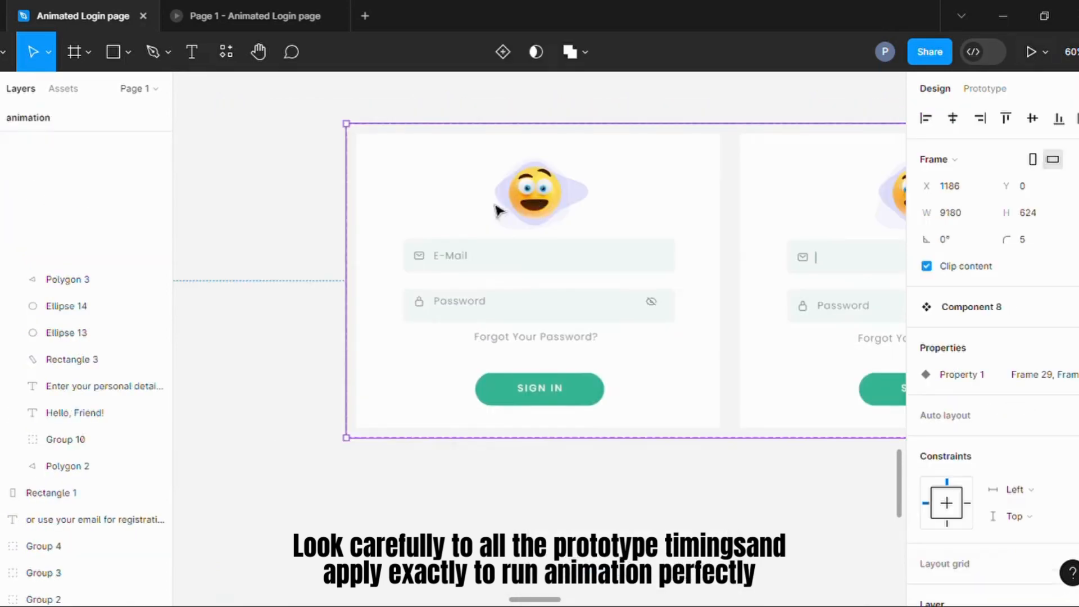
Reselect variant Frame 29 and inspect its Password field.
scroll(320, 225, down, 5)
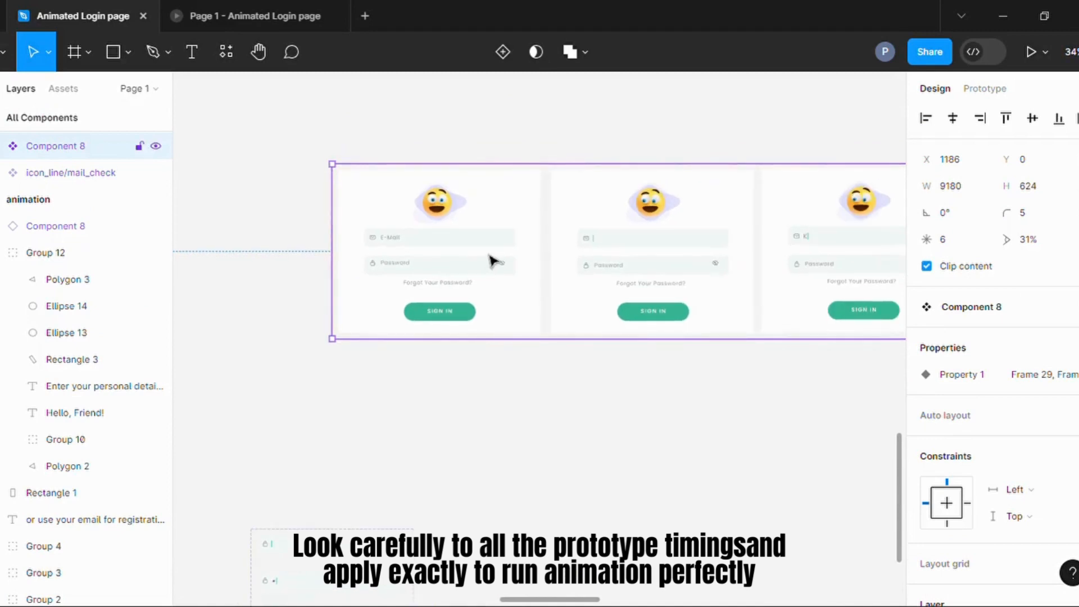
click(533, 221)
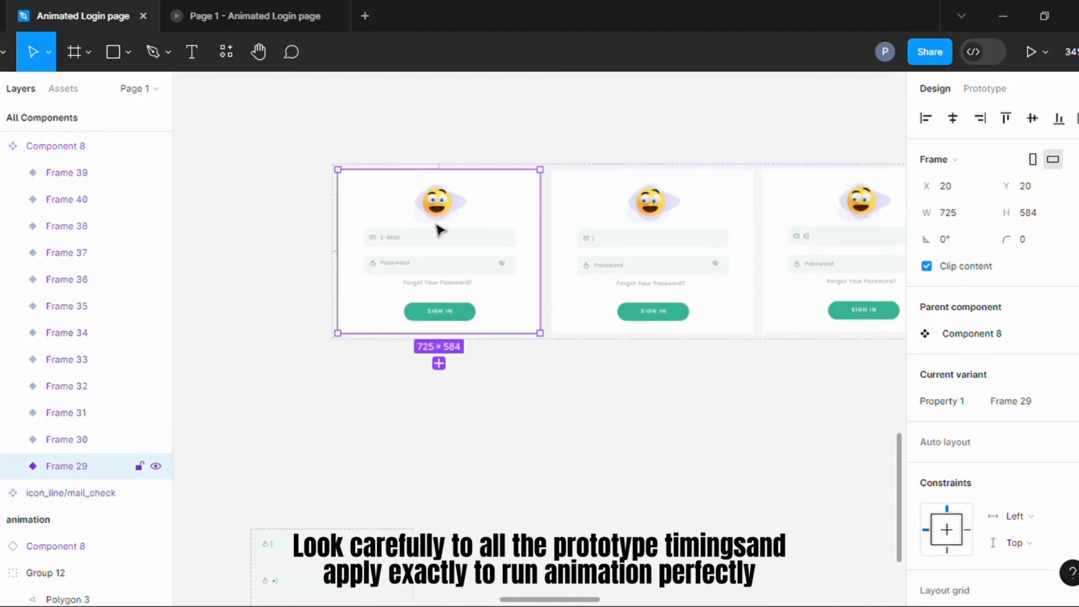
scroll(461, 237, up, 3)
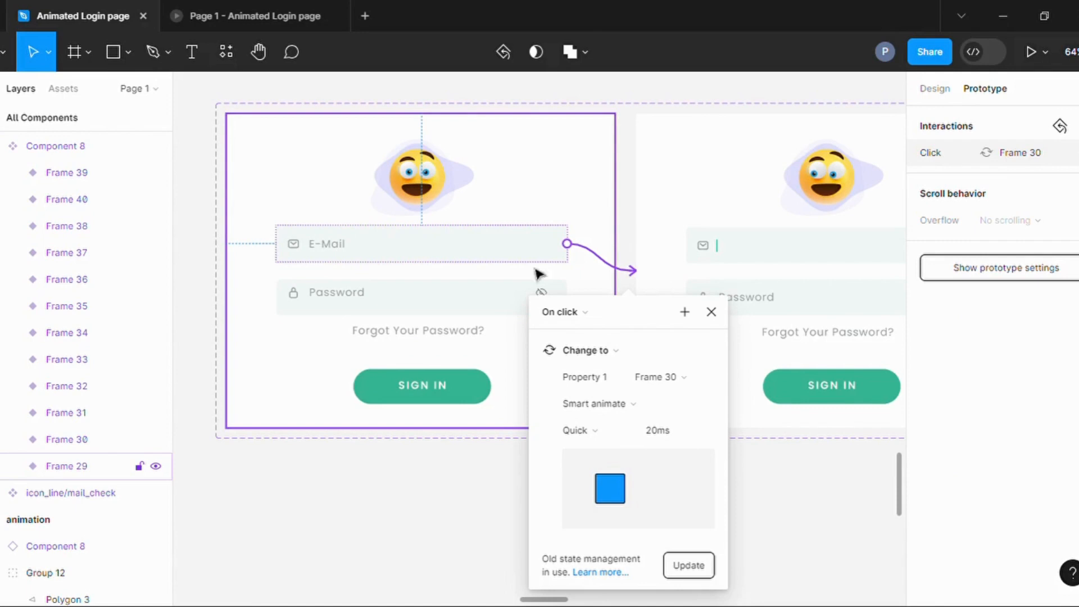
click(433, 298)
Inspect the emoji in variant Frame 30 and examine the interaction linking its e-mail field to Frame 31.
scroll(331, 310, down, 5)
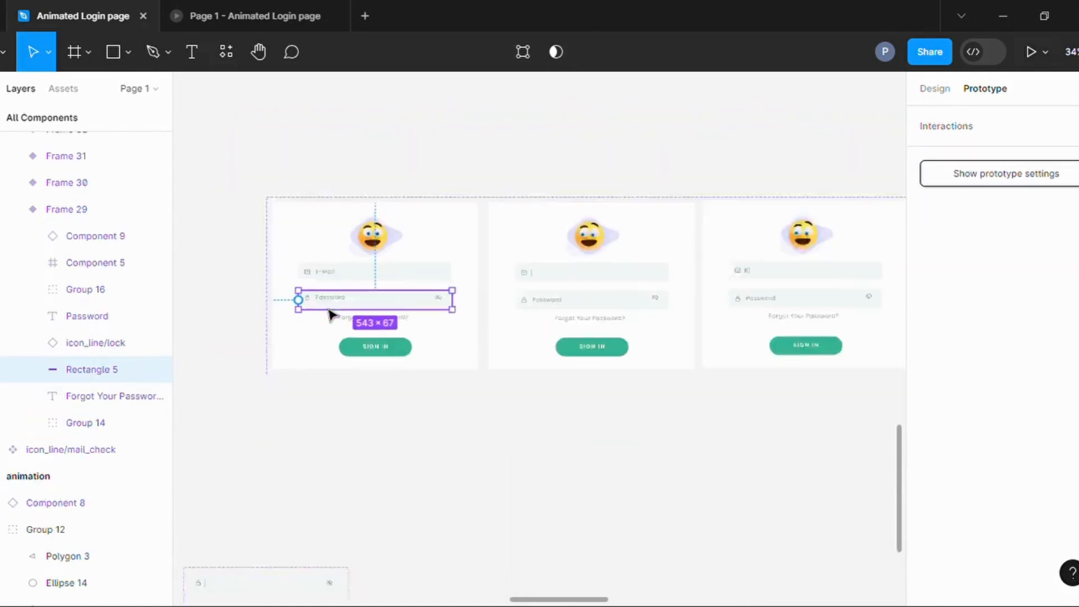
scroll(610, 286, right, 2)
scroll(614, 285, up, 5)
click(462, 220)
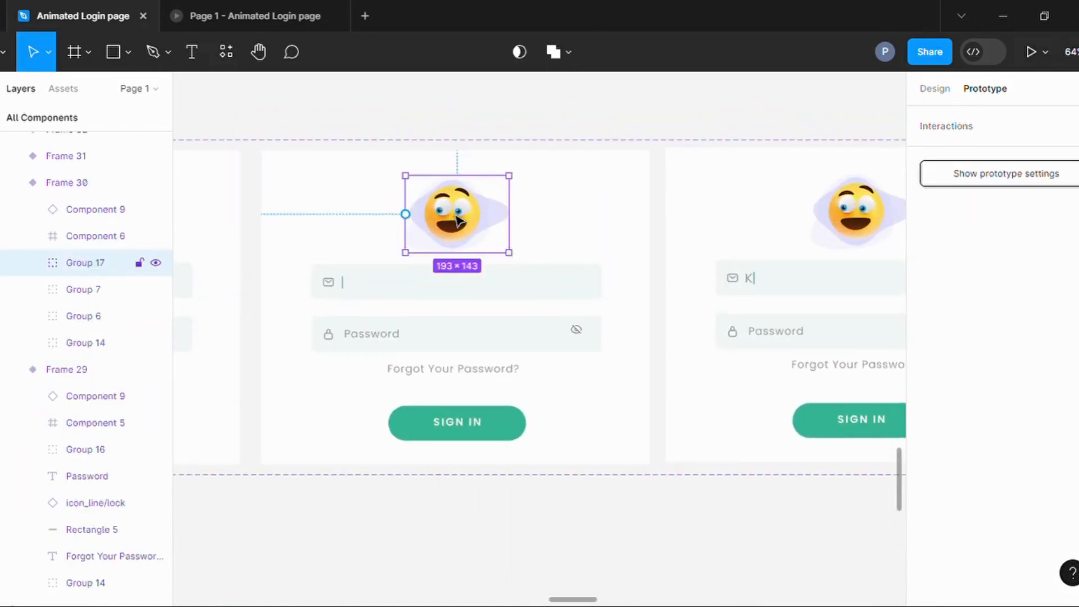
double_click(458, 219)
click(368, 294)
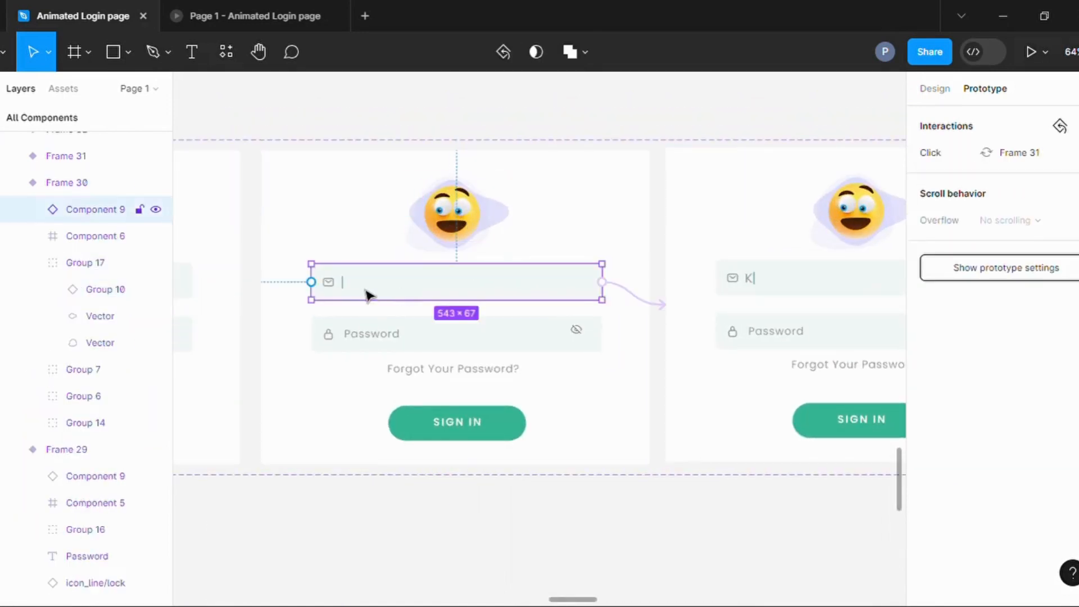
click(659, 305)
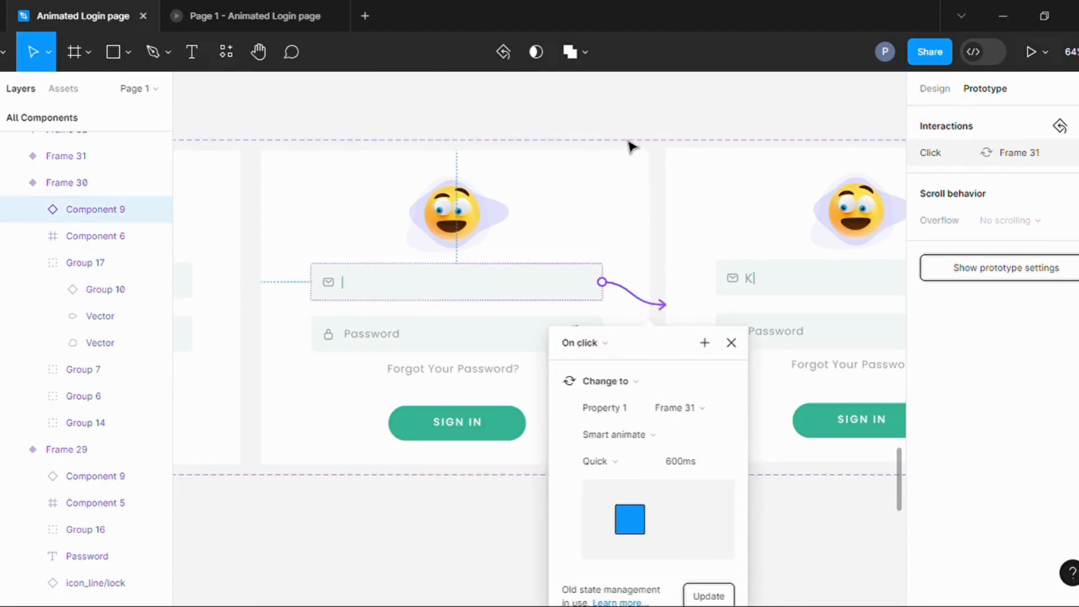
click(597, 131)
Examine the interaction linking the e-mail field of variant Frame 31 to Frame 32.
scroll(455, 309, down, 3)
scroll(730, 281, up, 5)
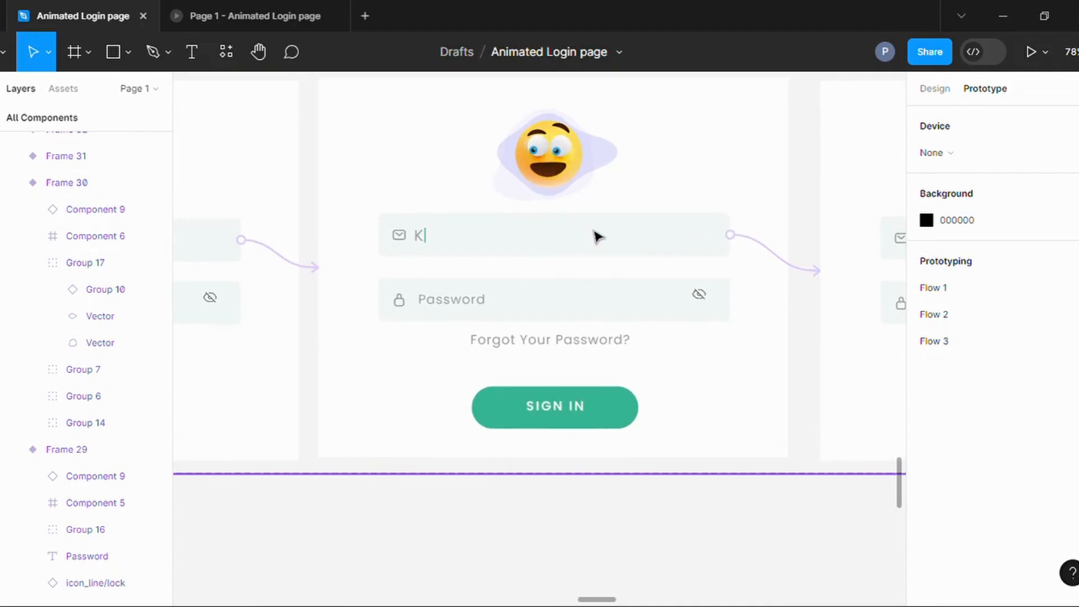
click(746, 256)
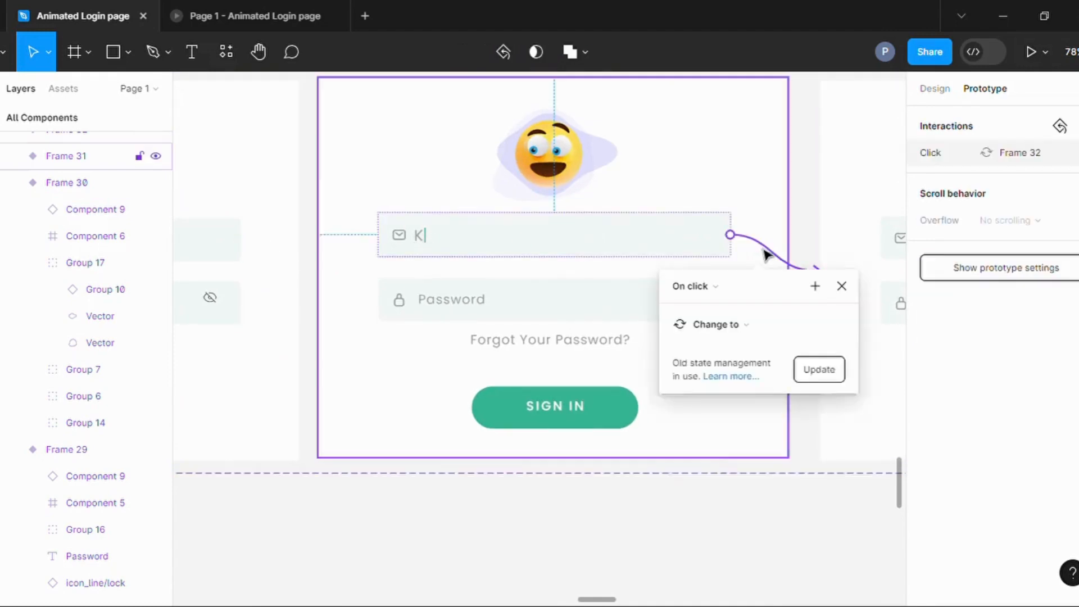
Recheck the Password field in Frame 29, plus the emoji and e-mail field in Frame 30.
scroll(622, 228, down, 3)
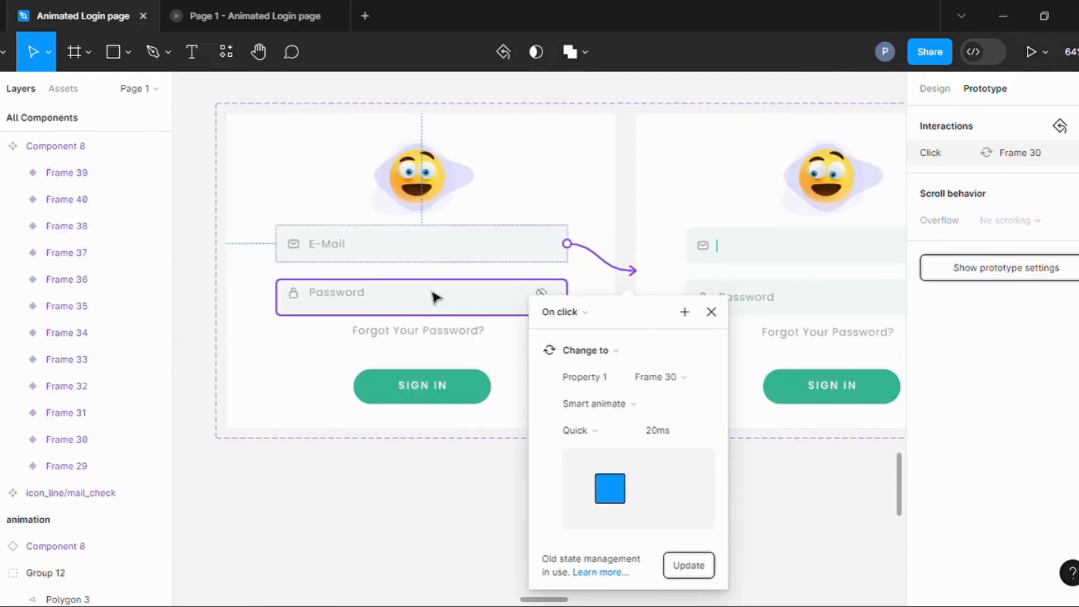
click(343, 301)
scroll(414, 328, down, 3)
scroll(562, 292, up, 5)
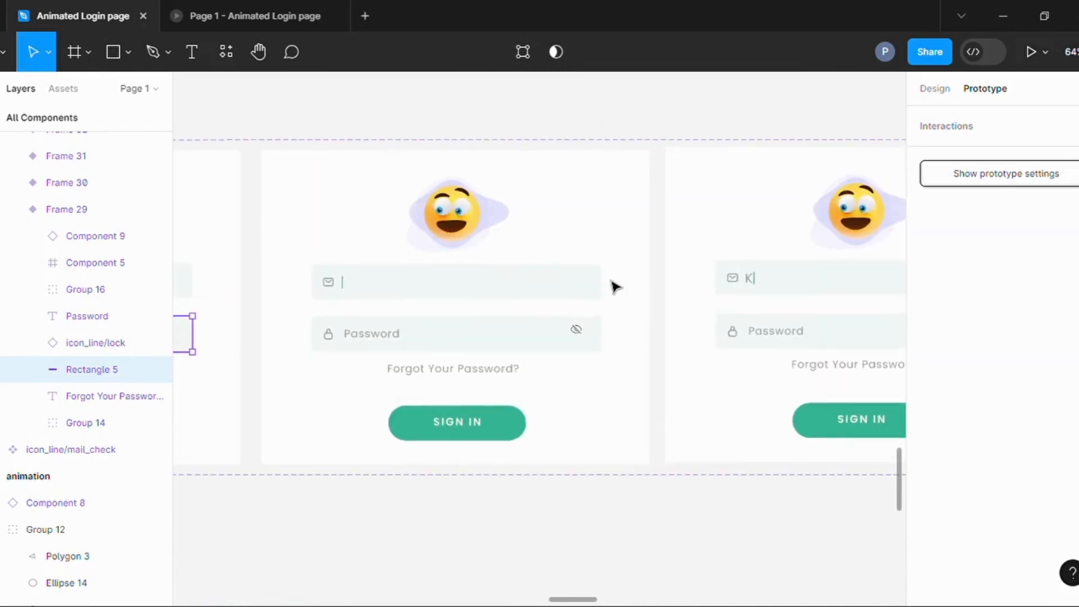
click(450, 217)
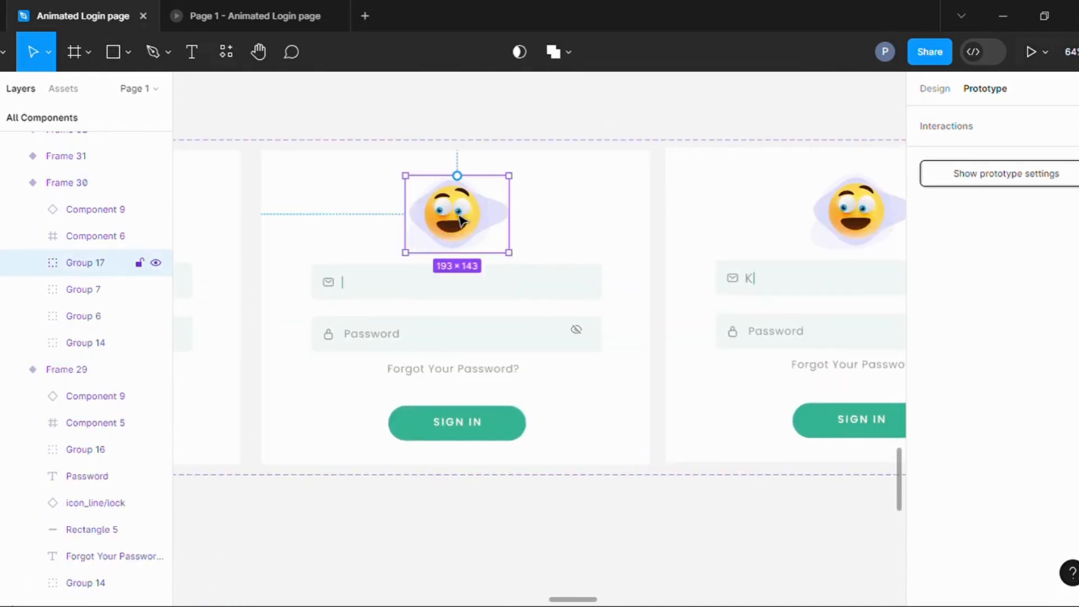
click(404, 294)
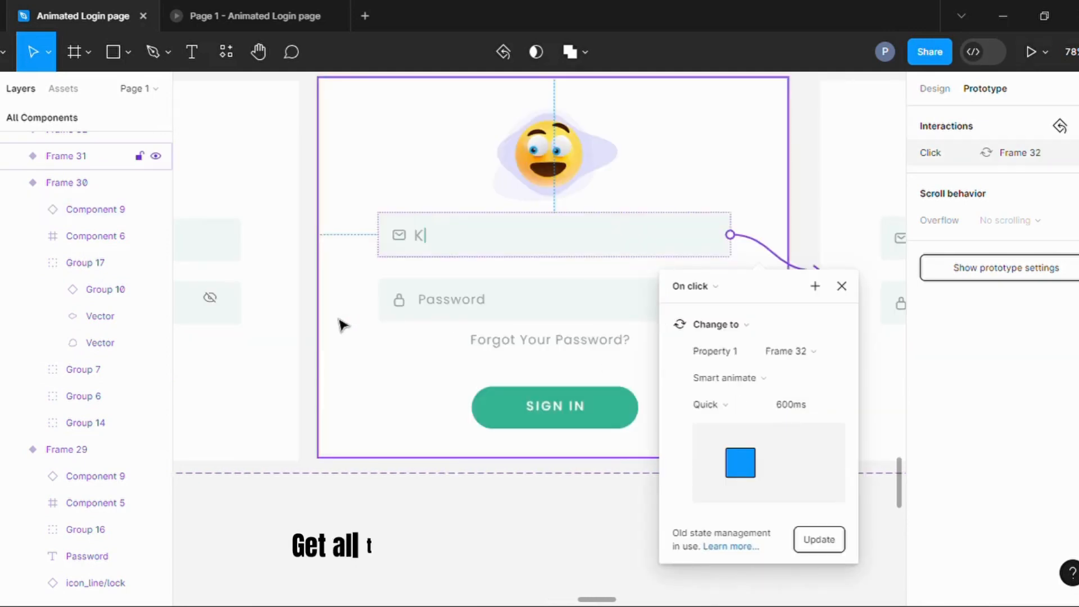
scroll(338, 320, down, 2)
scroll(553, 262, down, 3)
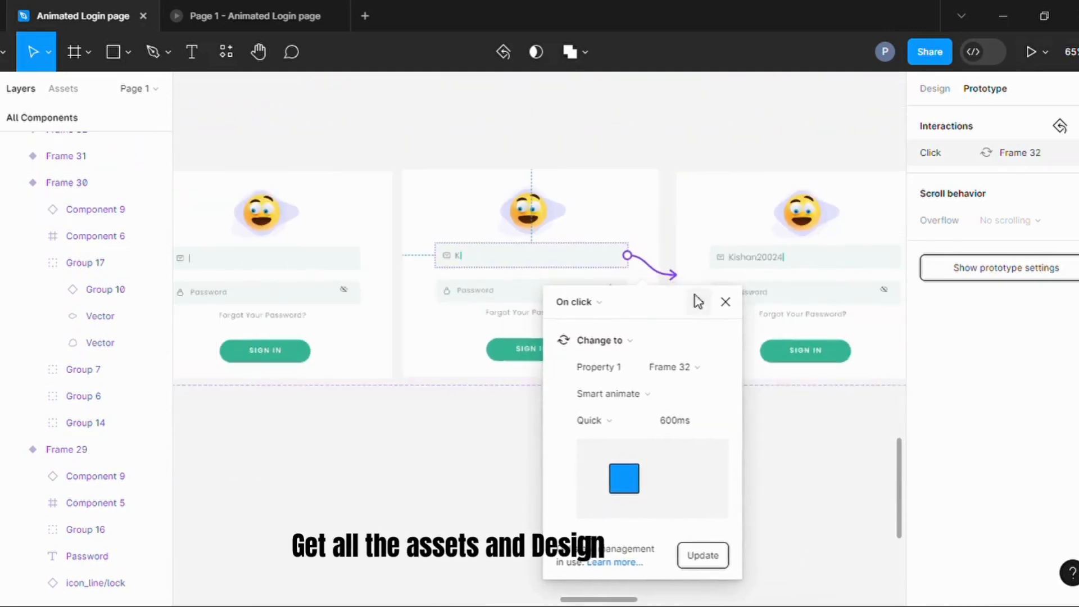
Examine the interaction linking the e-mail field of variant Frame 32 to Frame 33.
scroll(832, 276, up, 3)
click(773, 263)
scroll(762, 292, right, 5)
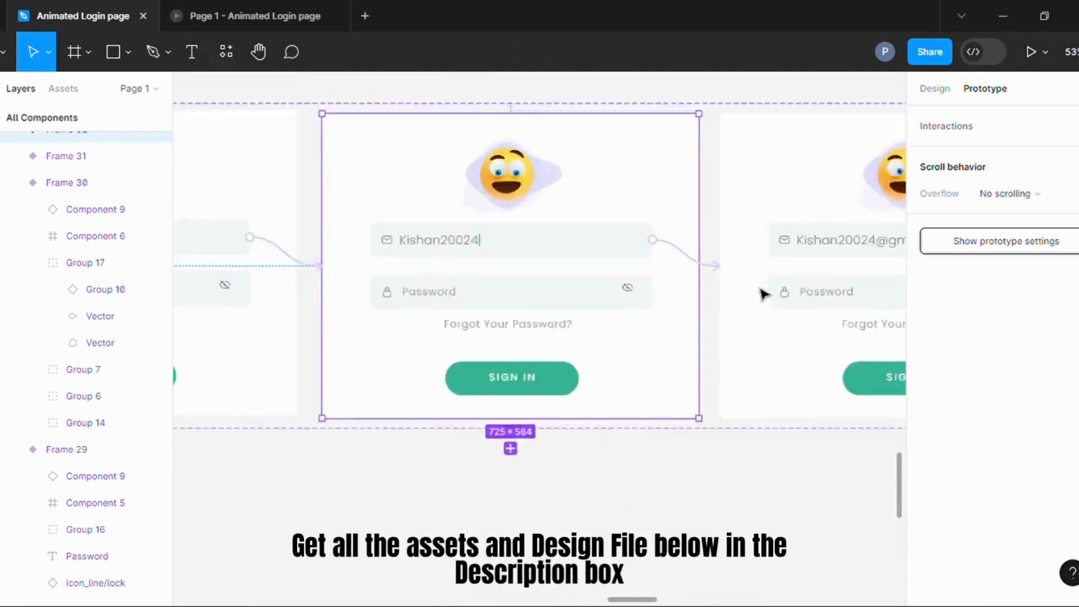
scroll(753, 287, up, 2)
click(706, 266)
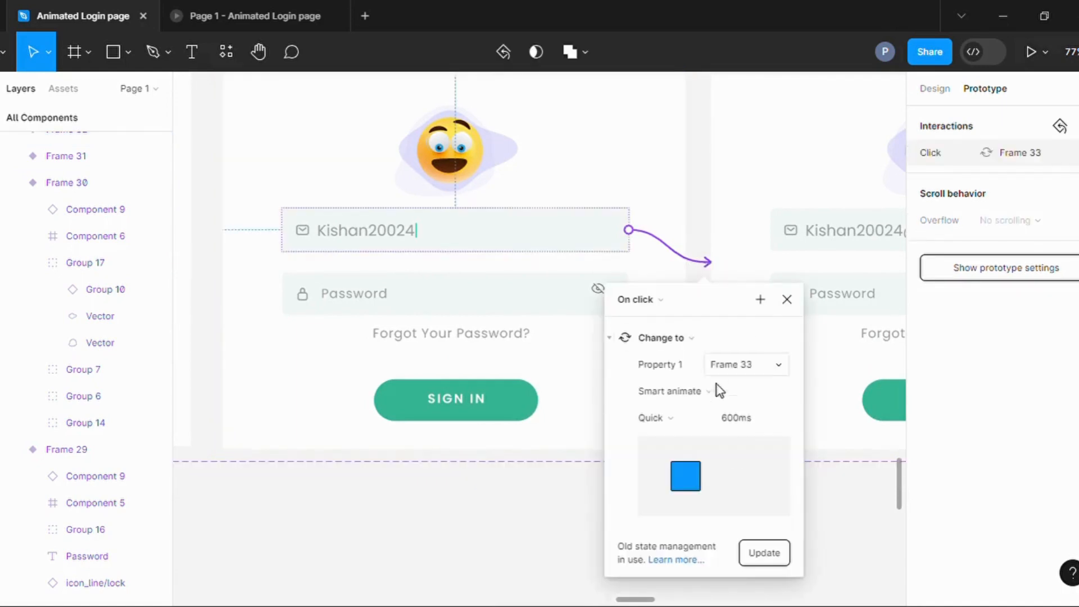
click(458, 254)
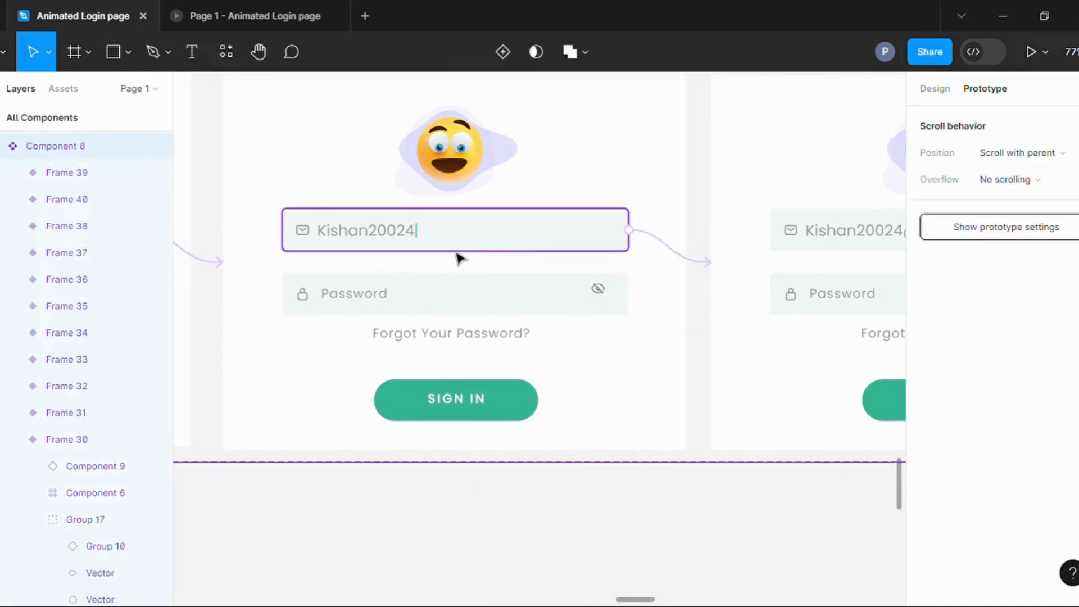
Examine the interaction linking the e-mail field of variant Frame 33 to Frame 34.
scroll(458, 256, down, 5)
scroll(766, 244, up, 4)
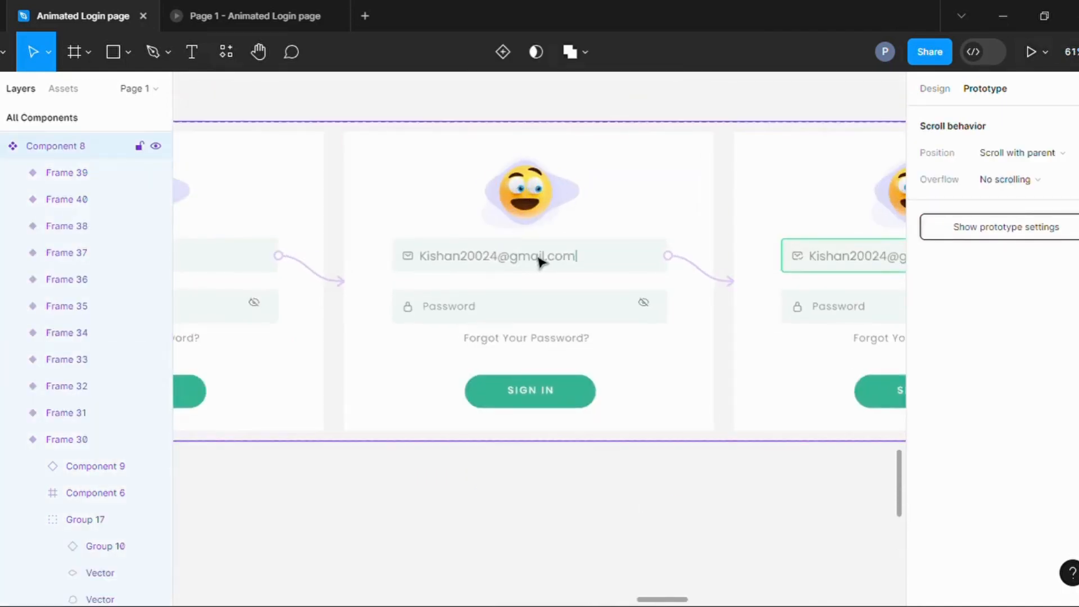
click(694, 271)
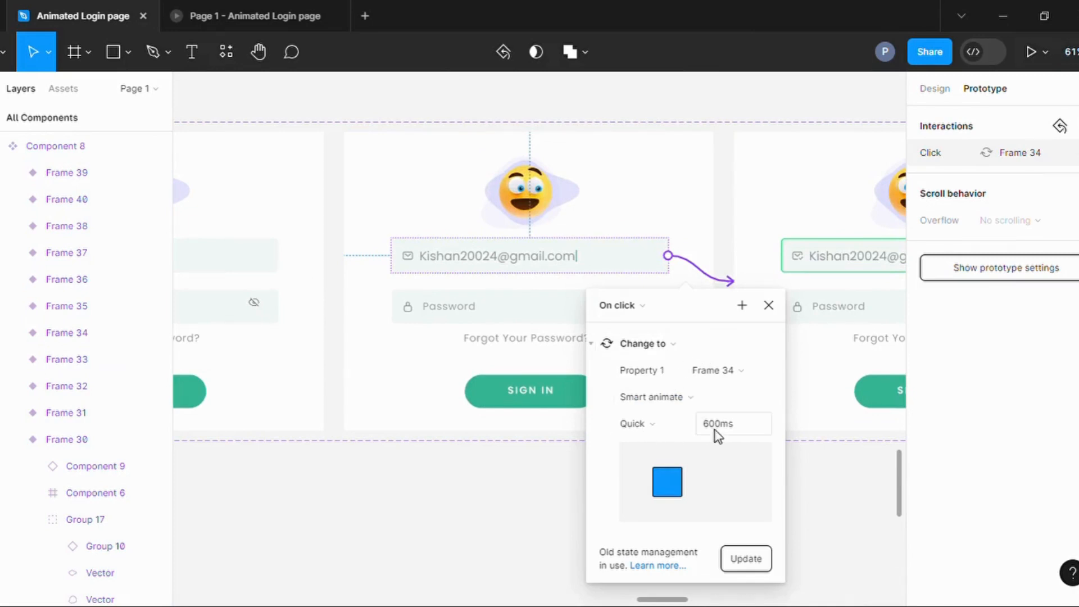
click(521, 400)
Inspect the nested layers of the completed e-mail field in variant Frame 34.
scroll(669, 280, down, 3)
scroll(809, 246, up, 5)
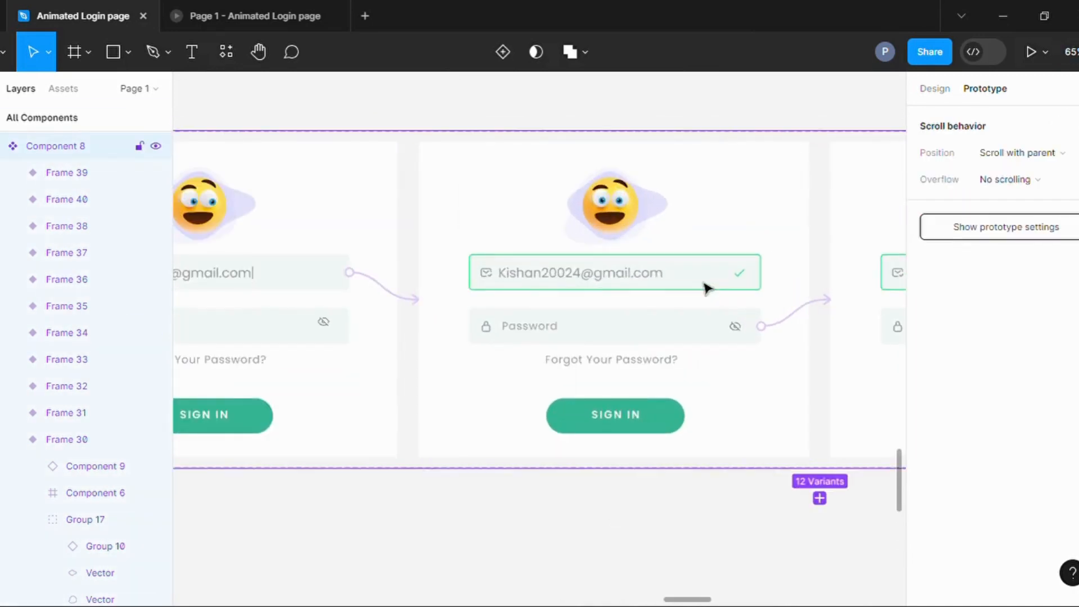
double_click(639, 275)
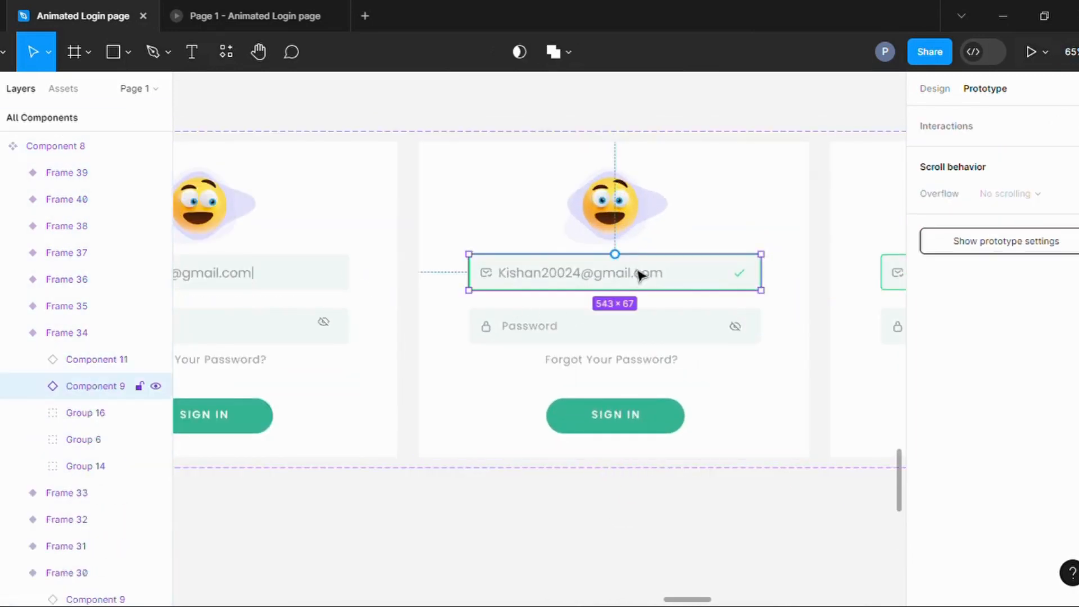
click(32, 386)
Examine the interaction linking the Password field of variant Frame 34 to Frame 35.
click(599, 344)
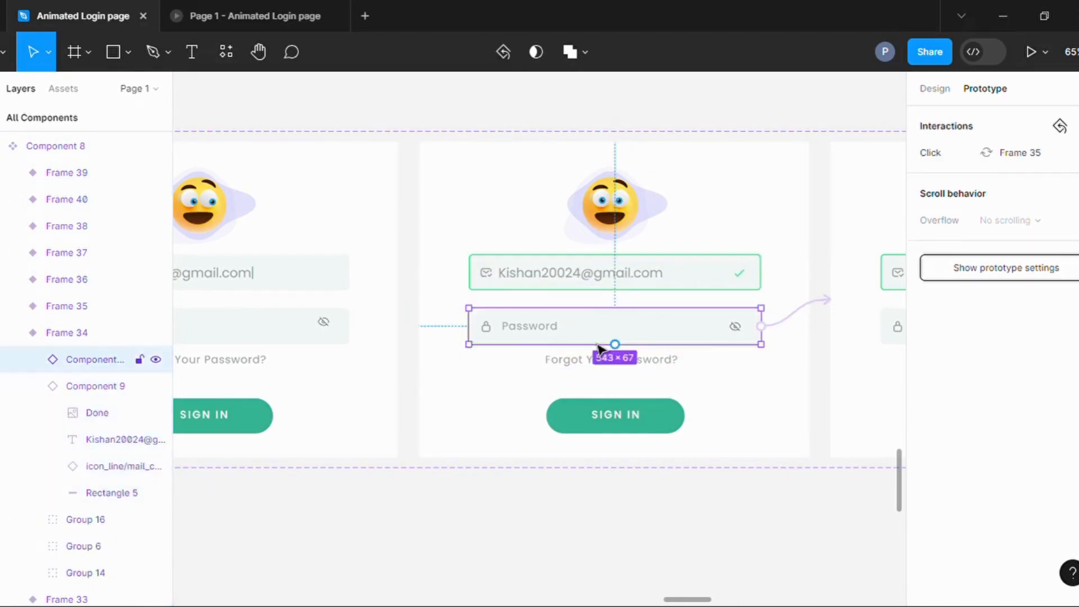
click(794, 312)
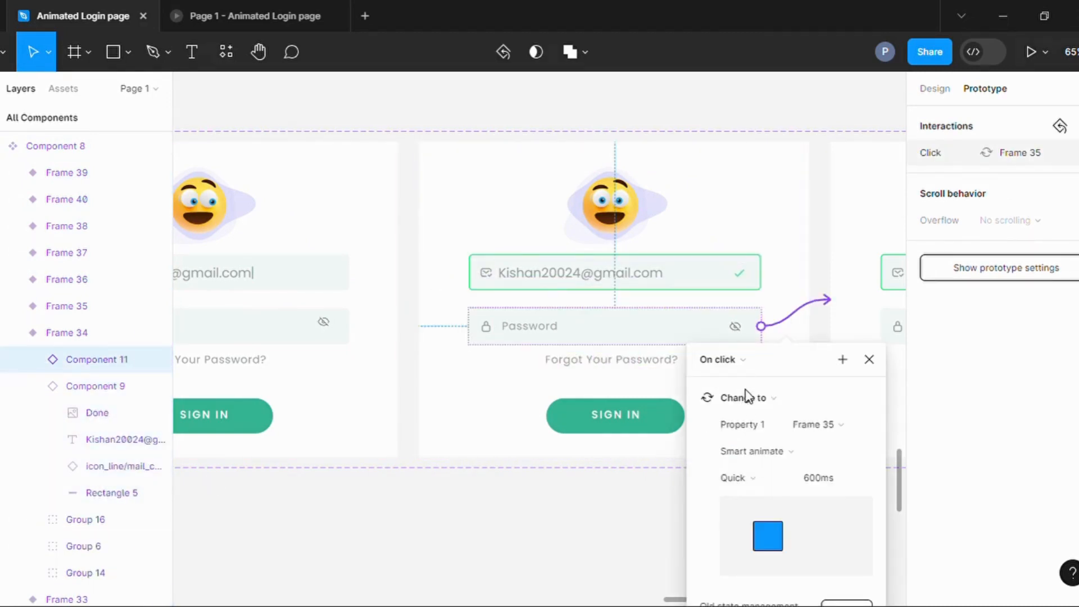
click(494, 461)
Examine the interaction linking the Password field of variant Frame 35 to Frame 36.
scroll(413, 467, down, 3)
scroll(638, 404, up, 4)
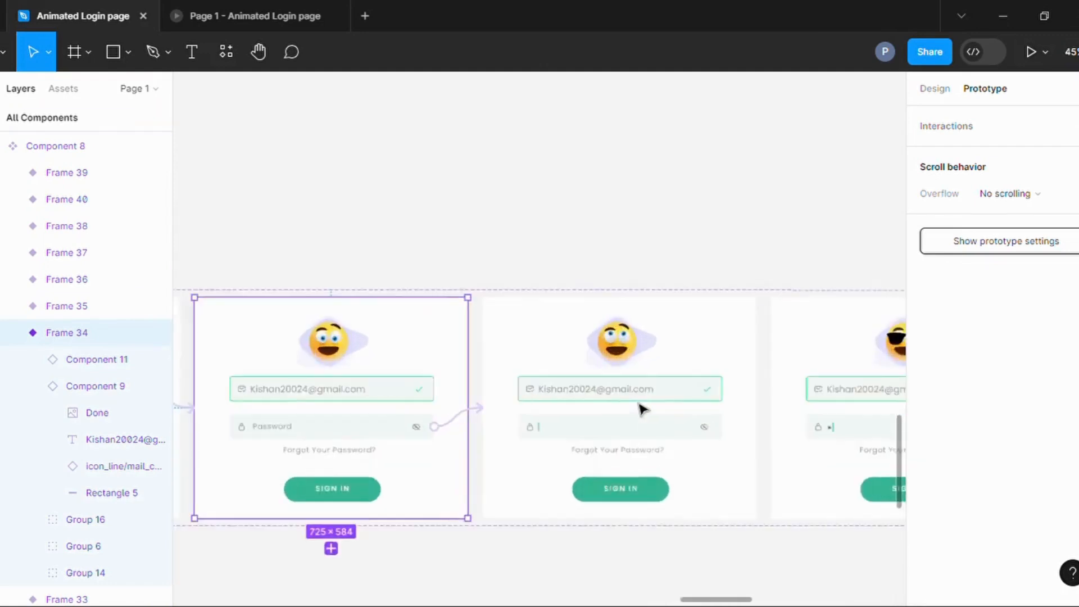
click(581, 457)
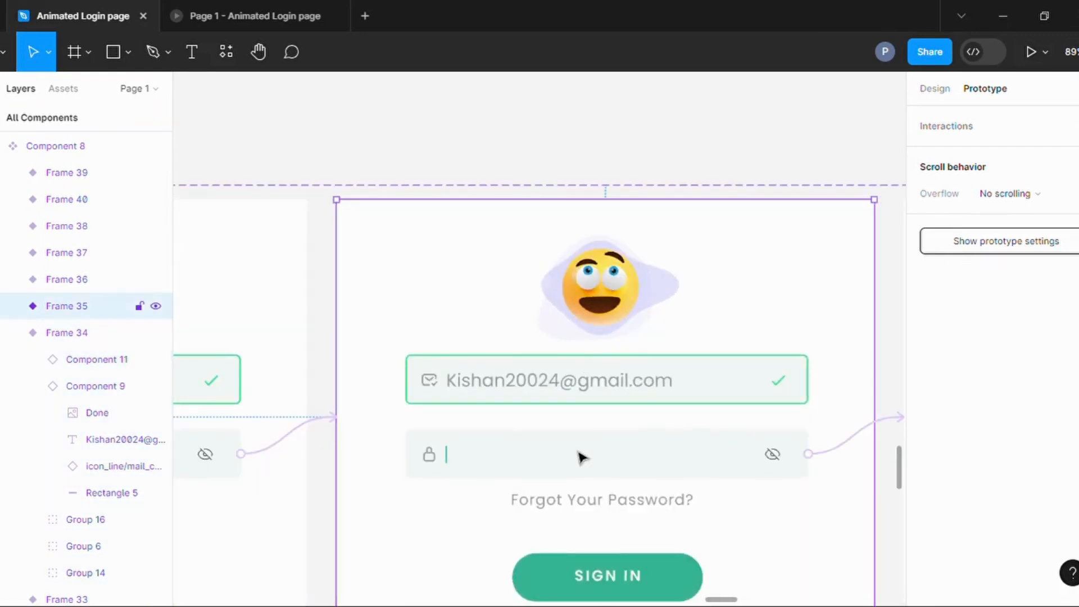
click(830, 457)
scroll(579, 380, down, 2)
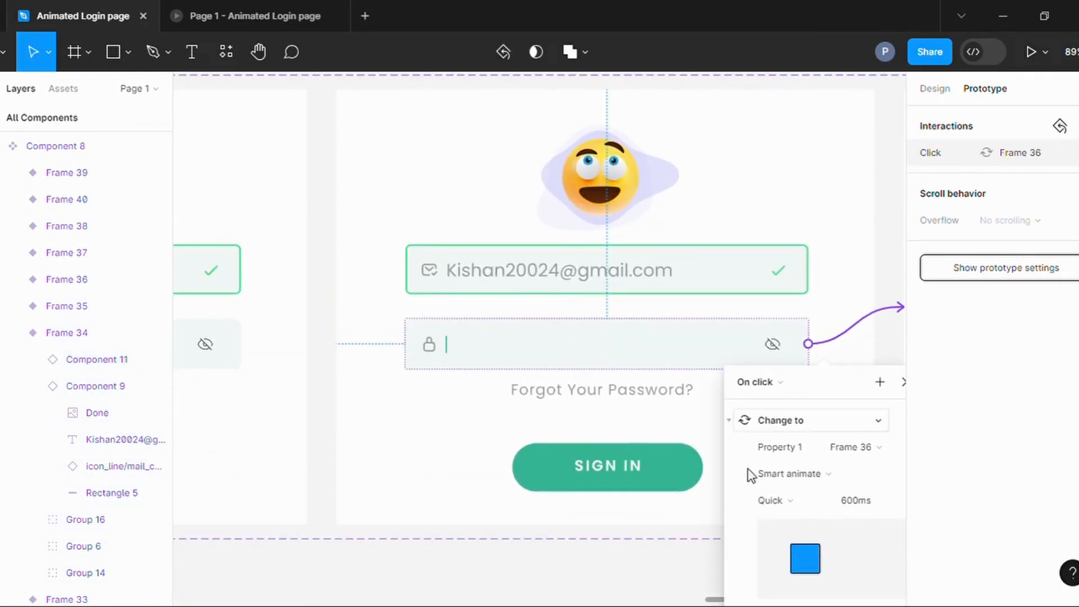
click(434, 440)
Examine the interaction linking the Password field of variant Frame 36 to Frame 37.
scroll(581, 366, down, 5)
scroll(649, 260, up, 3)
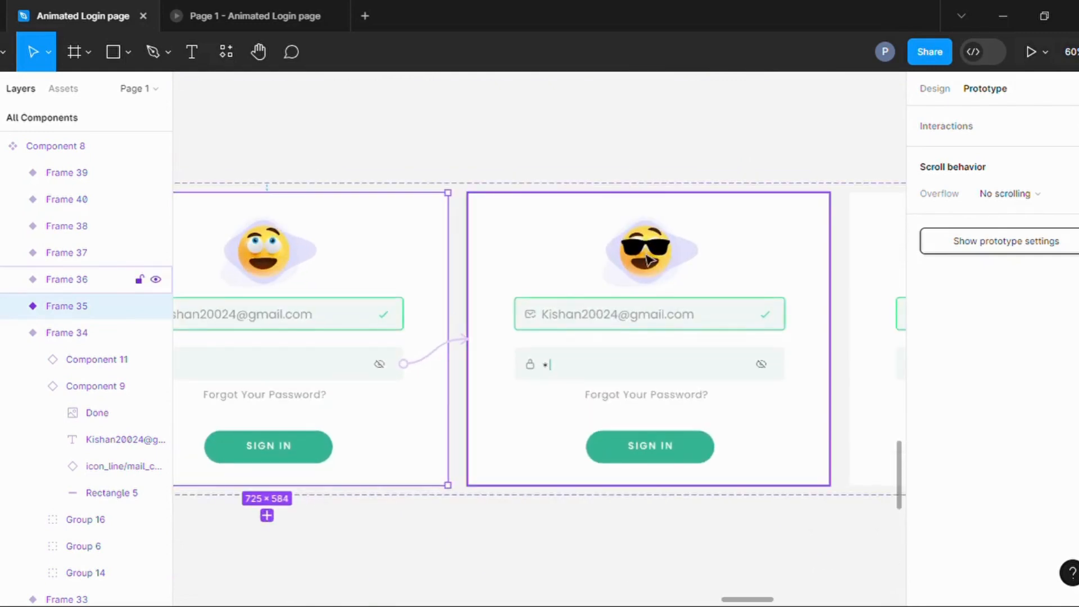
click(595, 368)
click(811, 360)
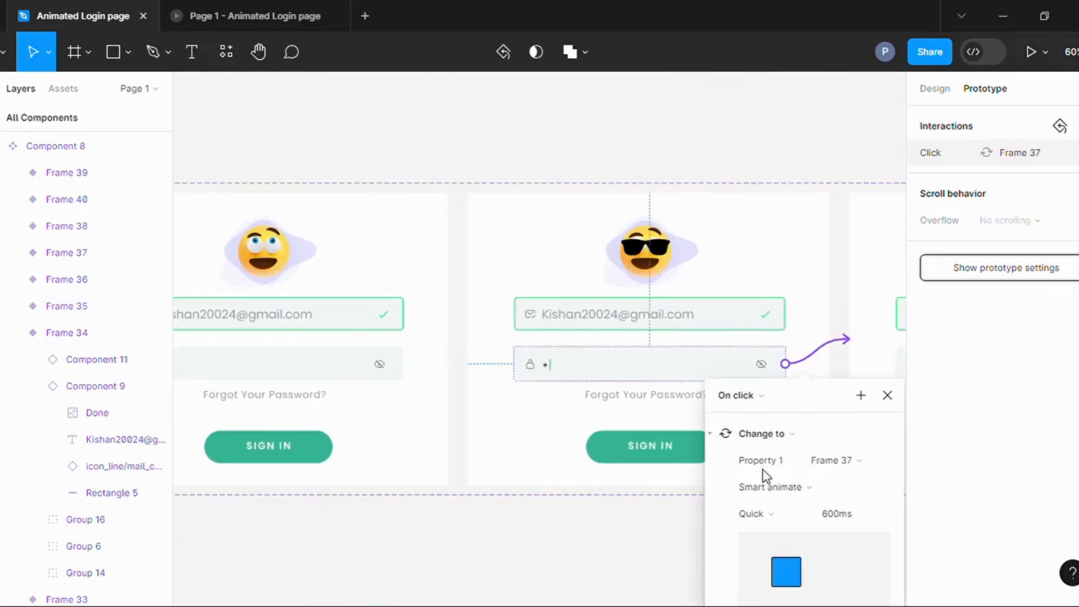
click(433, 512)
Examine the interaction linking the Password field of variant Frame 37 to Frame 38.
scroll(433, 511, down, 3)
scroll(752, 476, up, 1)
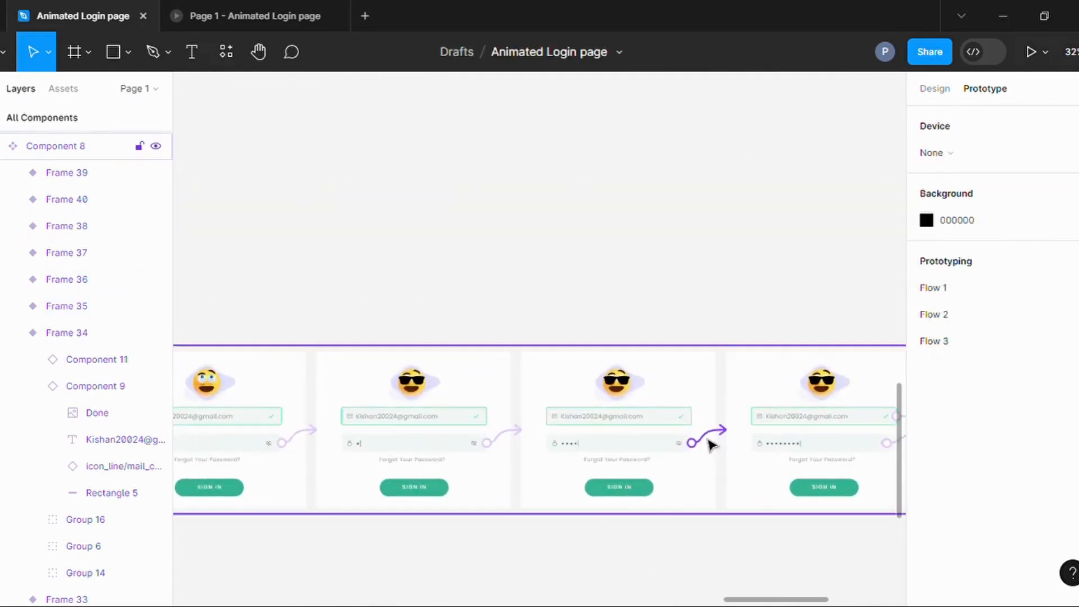
click(707, 437)
scroll(586, 452, up, 5)
click(477, 422)
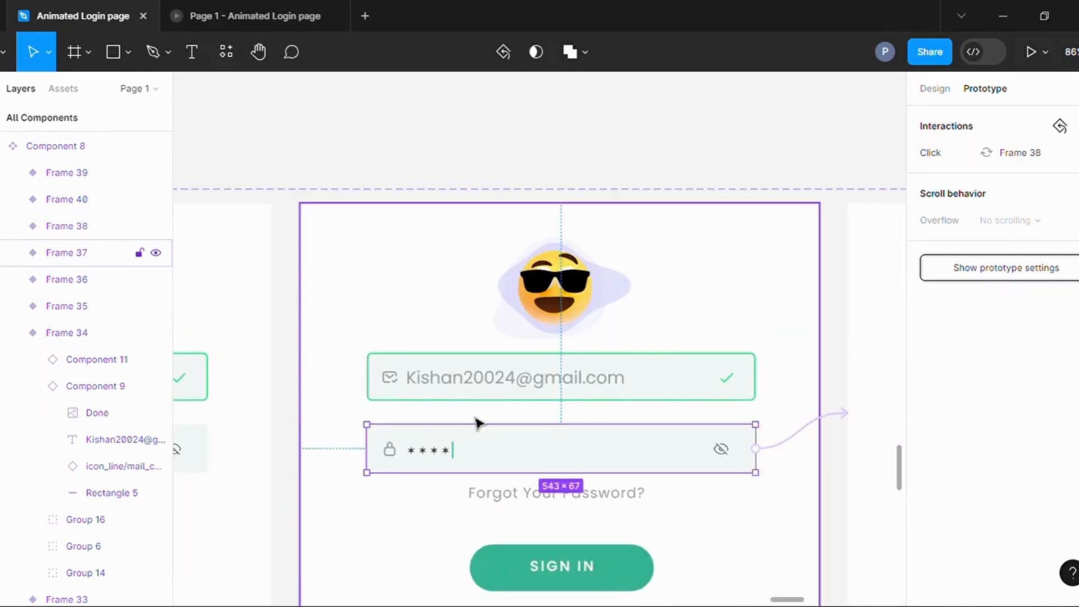
Look over variant Frame 38 and examine the interaction linking the eye icon of Frame 39 back to Frame 38.
scroll(855, 458, down, 3)
scroll(609, 436, up, 4)
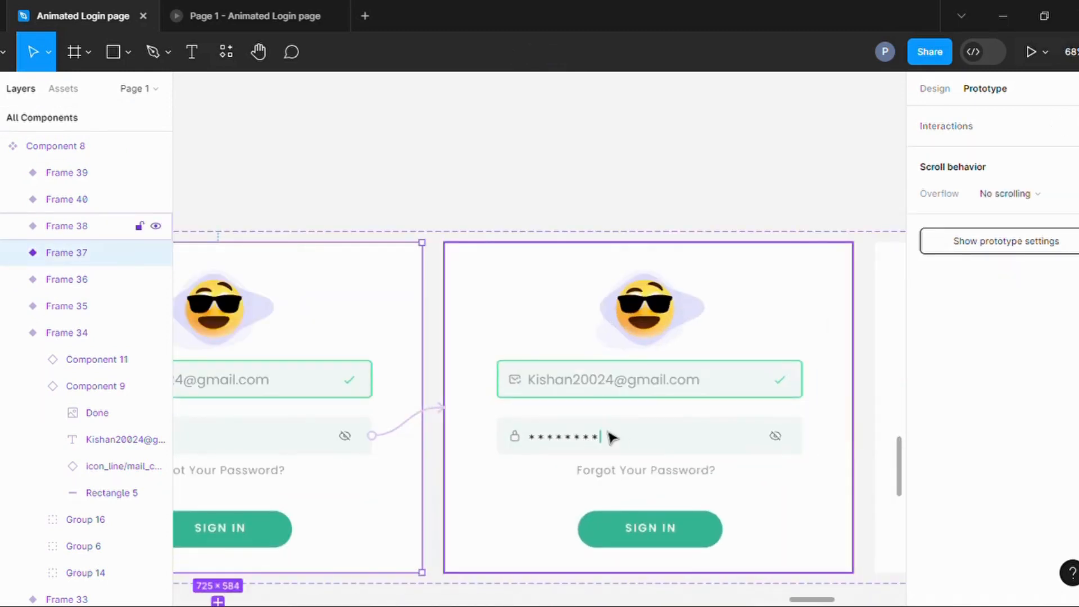
scroll(510, 454, down, 2)
scroll(511, 454, down, 3)
scroll(701, 453, up, 3)
scroll(650, 447, up, 2)
click(650, 444)
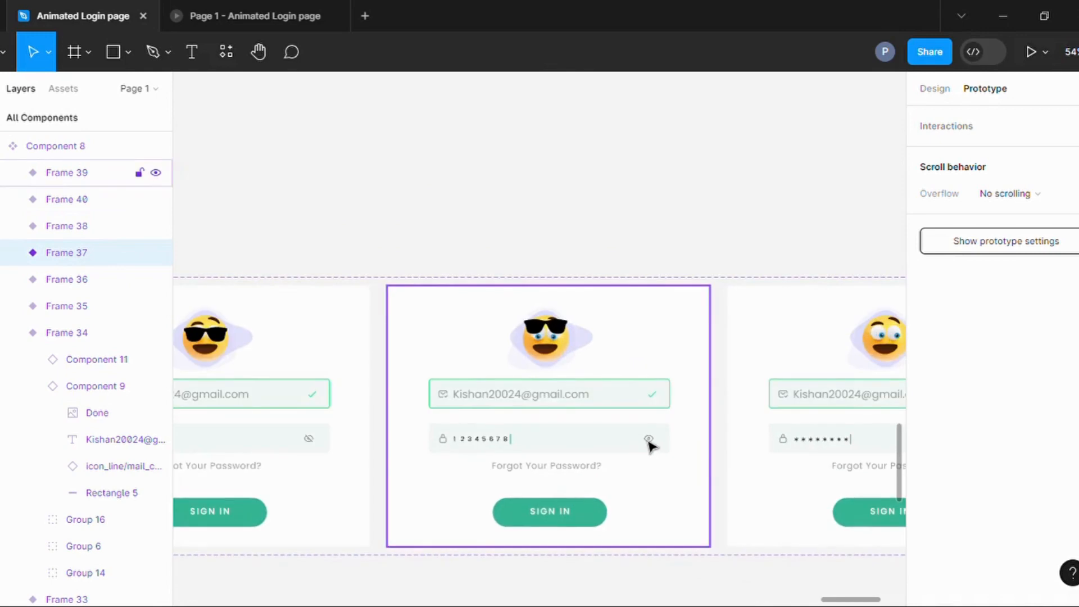
click(631, 444)
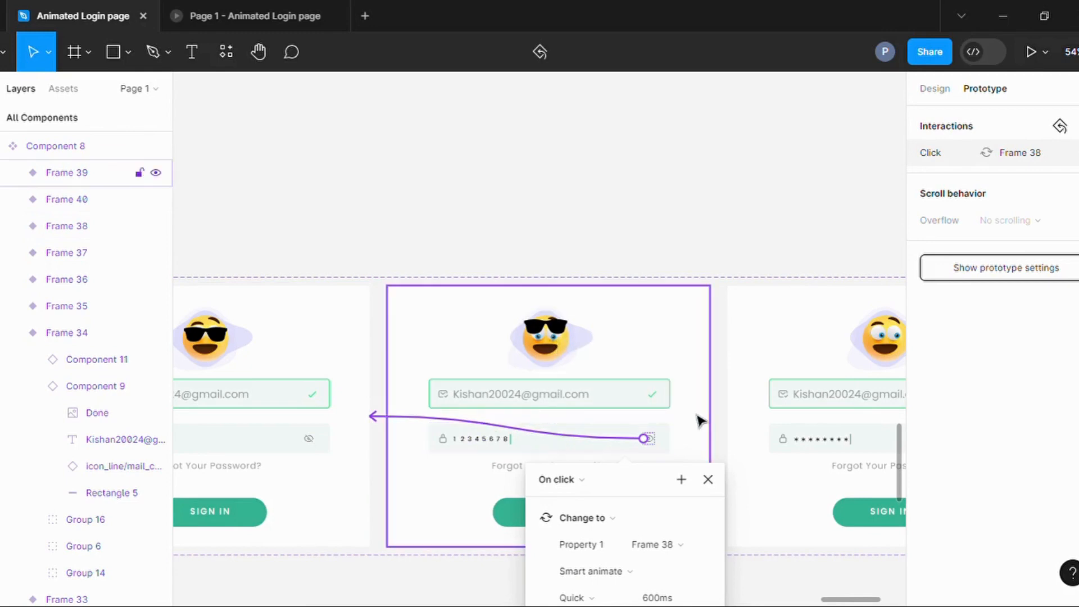
click(730, 422)
Set the layer opacity of the Dripella logo text and the "Sign in to Dripella" heading in the animation frame to 0.
scroll(746, 423, down, 2)
scroll(754, 450, up, 2)
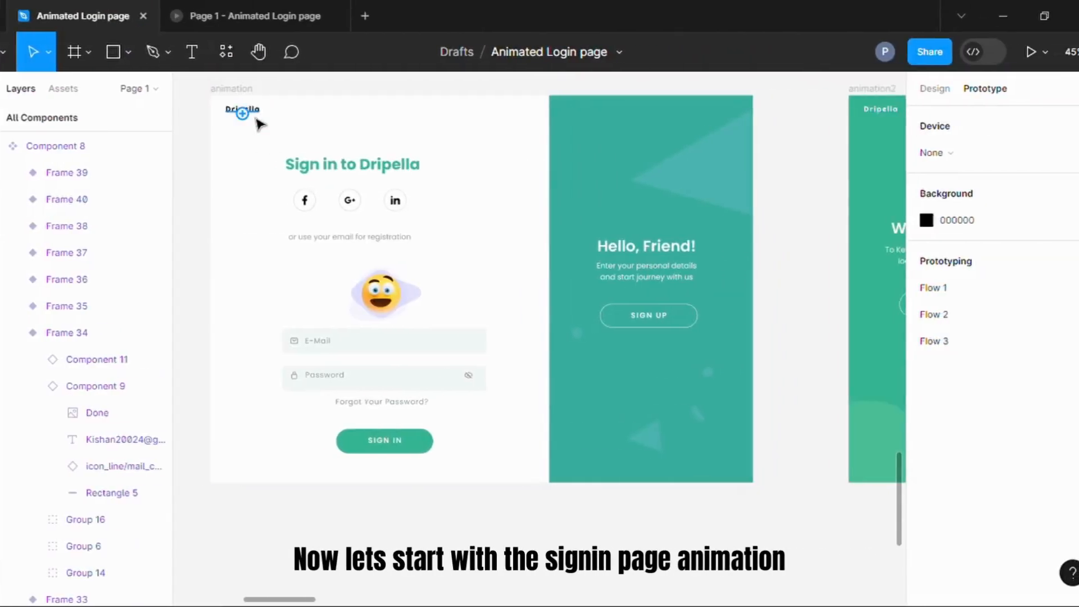
click(258, 118)
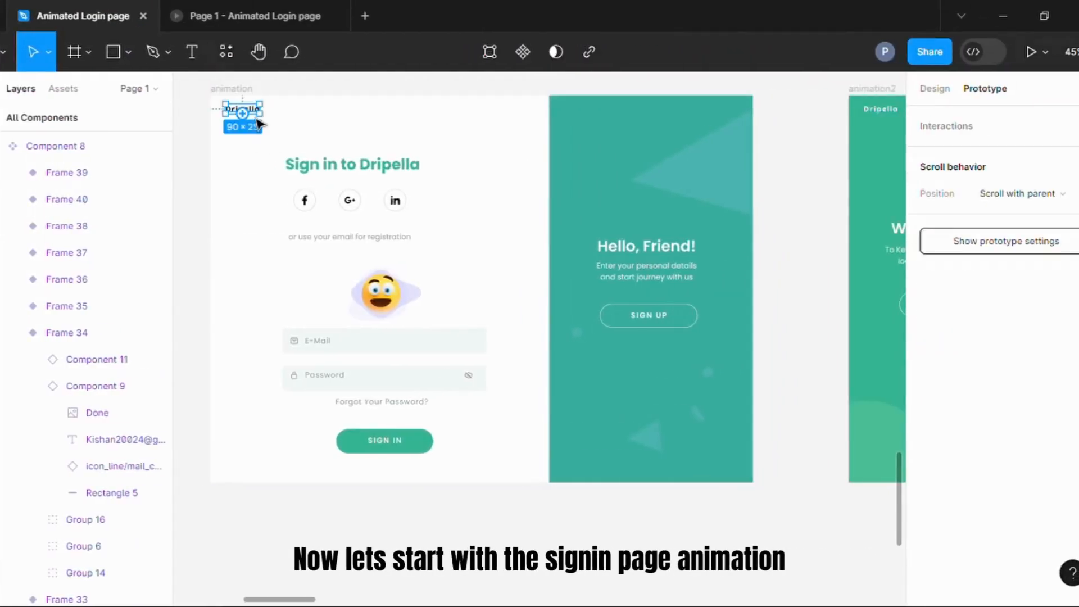
click(933, 88)
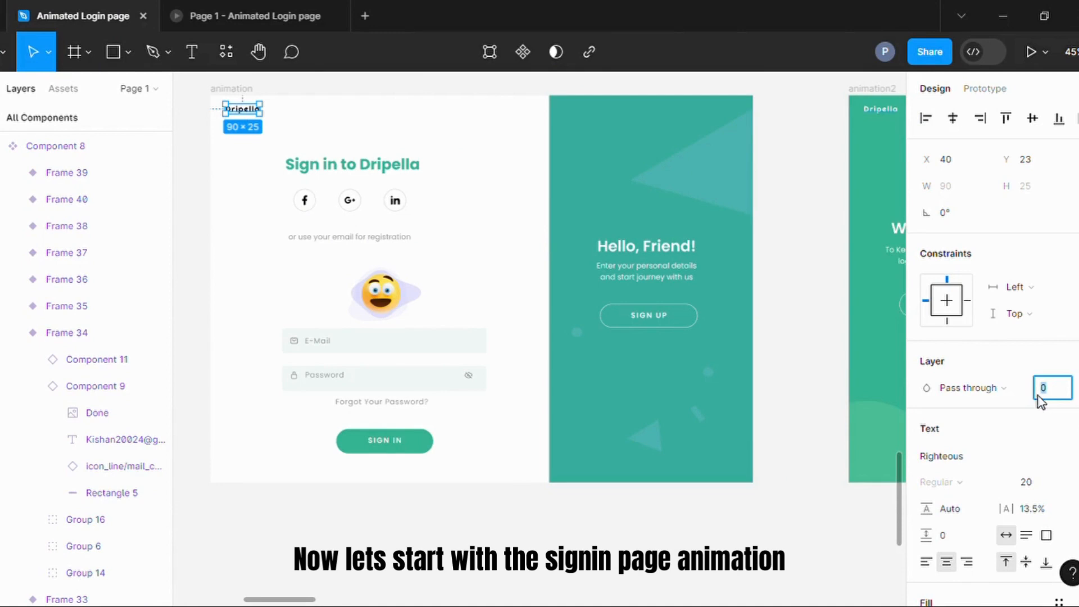
click(373, 166)
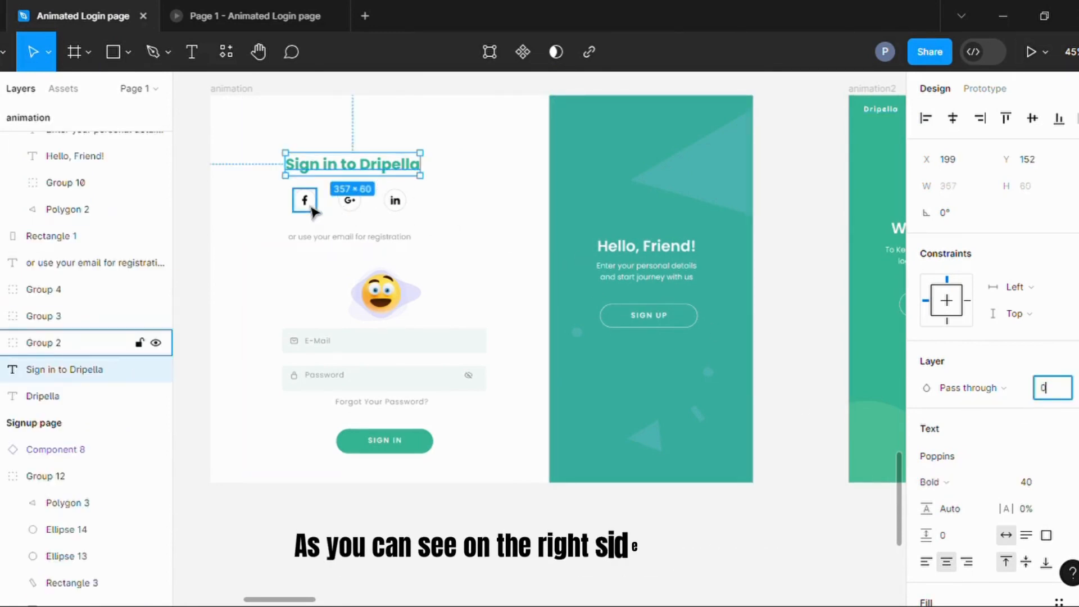
Set the layer opacity of the Facebook, Google Plus and LinkedIn icon groups in the animation frame to 0.
click(129, 342)
click(1050, 462)
text(0)
click(350, 200)
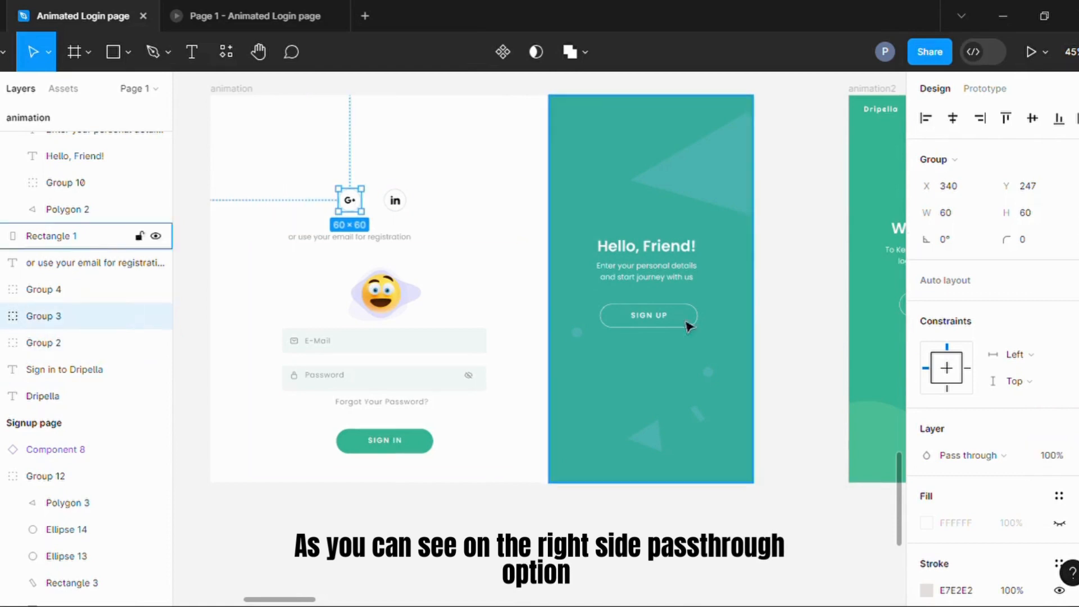
click(1055, 464)
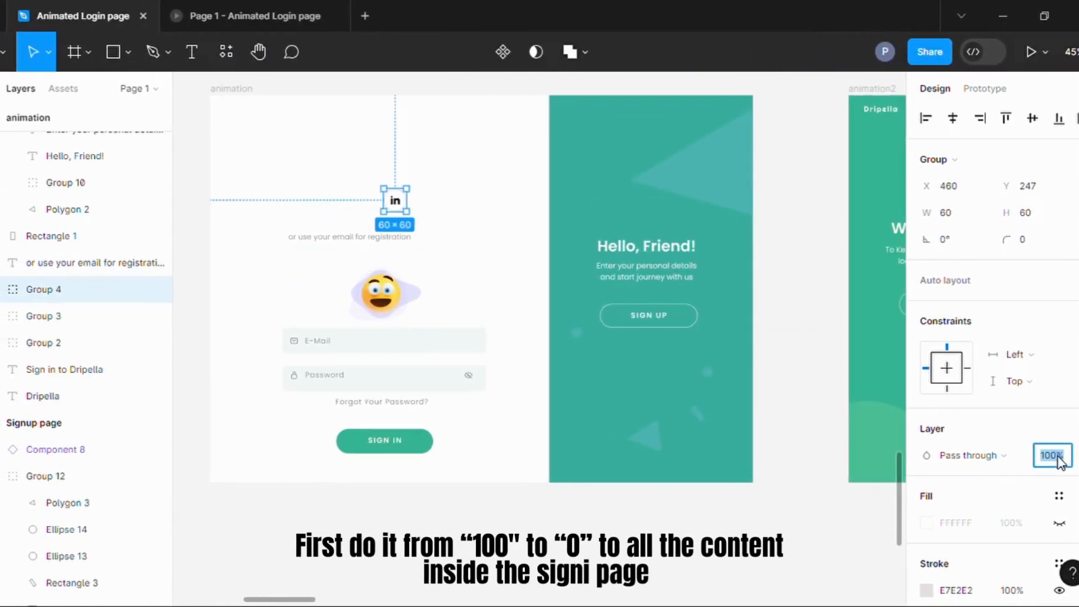
text(0)
Set the layer opacity of the "or use your email for registration" text and the login form component to 0.
click(364, 243)
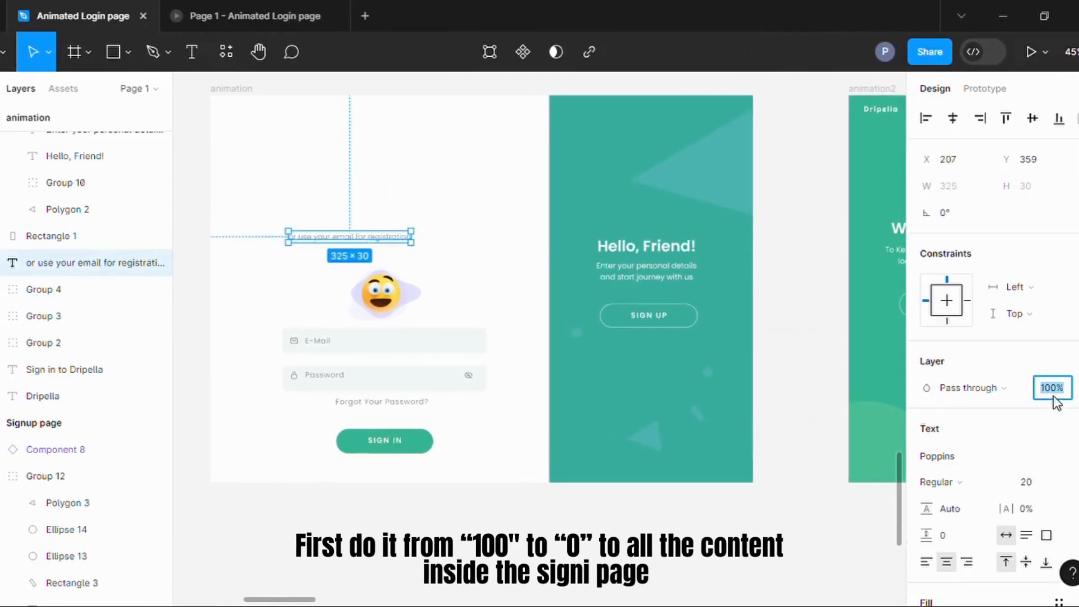
text(0)
click(416, 288)
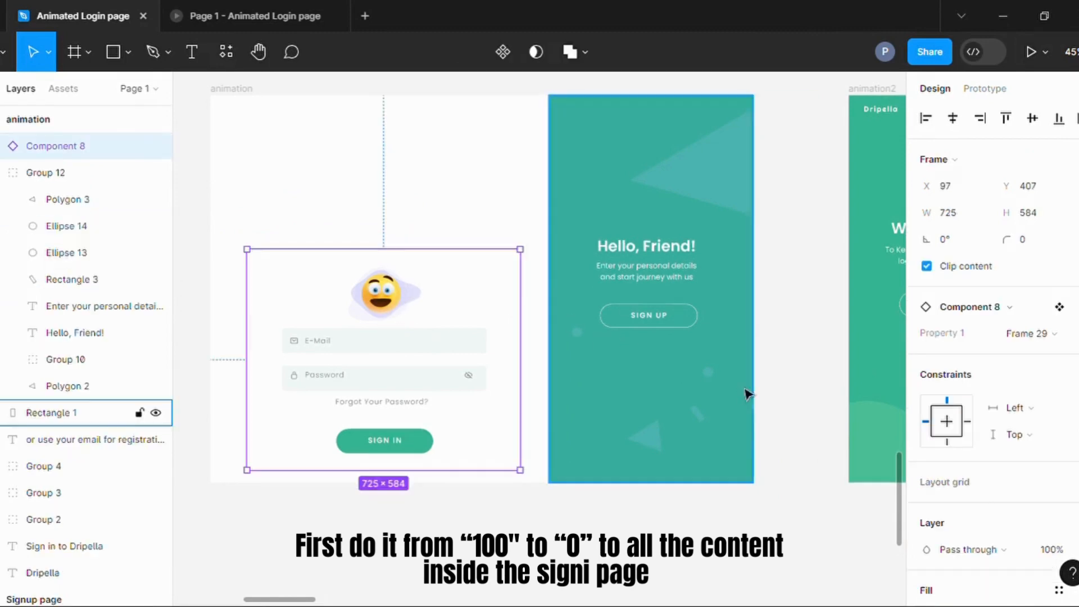
scroll(1045, 439, down, 2)
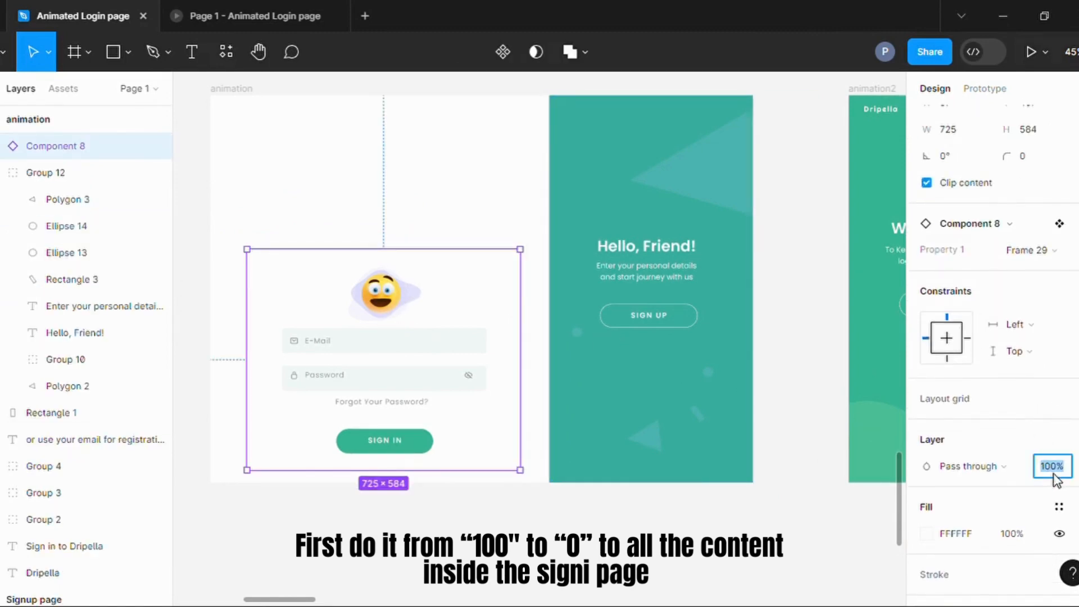
text(0)
Set the layer opacity of the green panel's content, Group 12, in the animation frame to 0.
click(655, 288)
click(552, 236)
click(1060, 452)
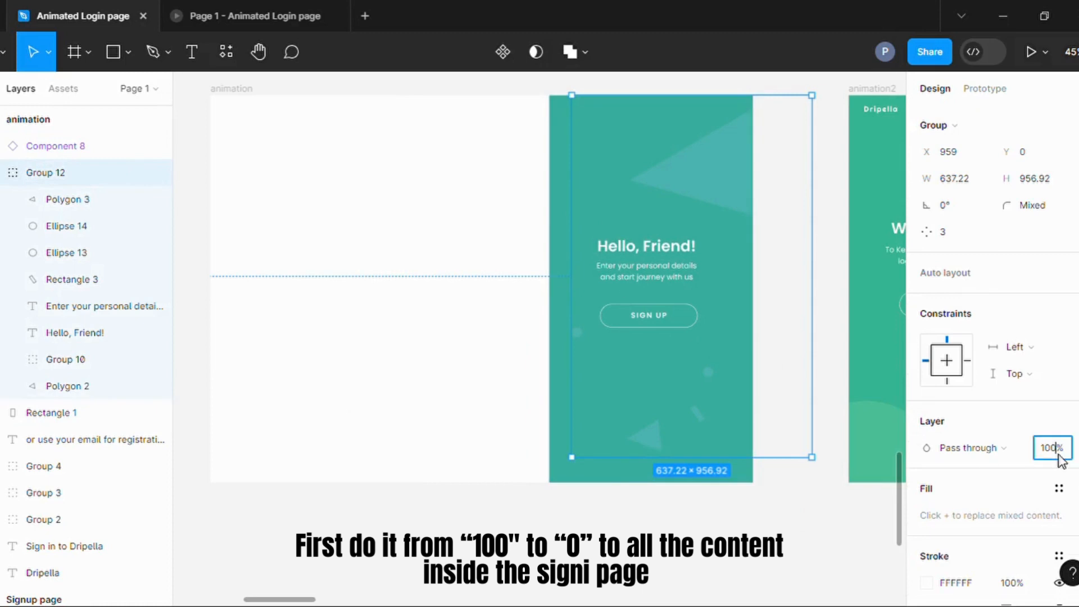
text(0)
click(824, 535)
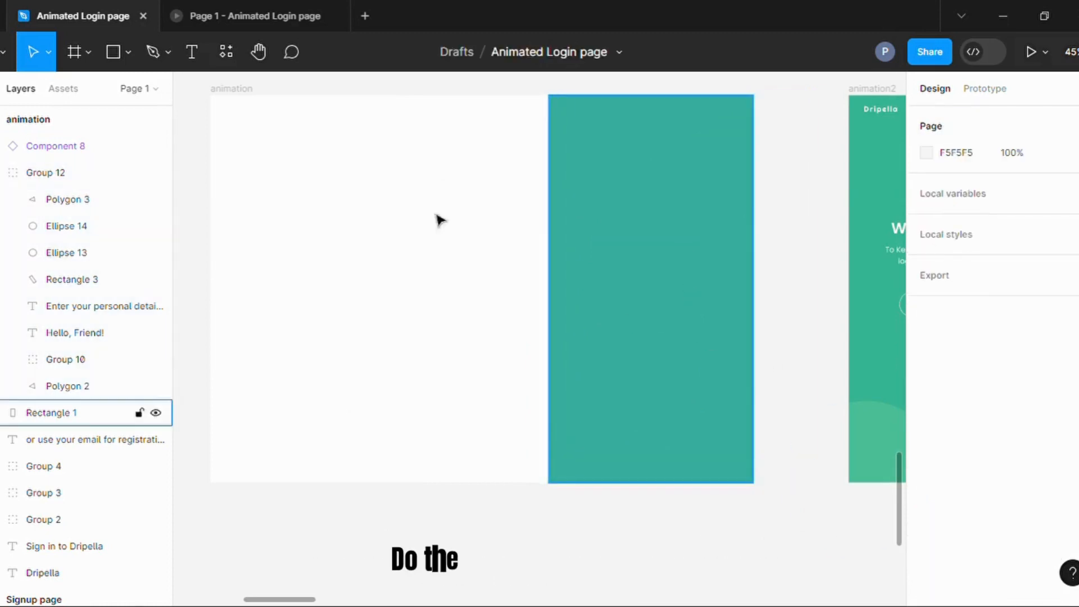
Set the layer opacity of the "Create Account" heading in the animation2 frame to 0.
click(243, 102)
scroll(459, 343, down, 2)
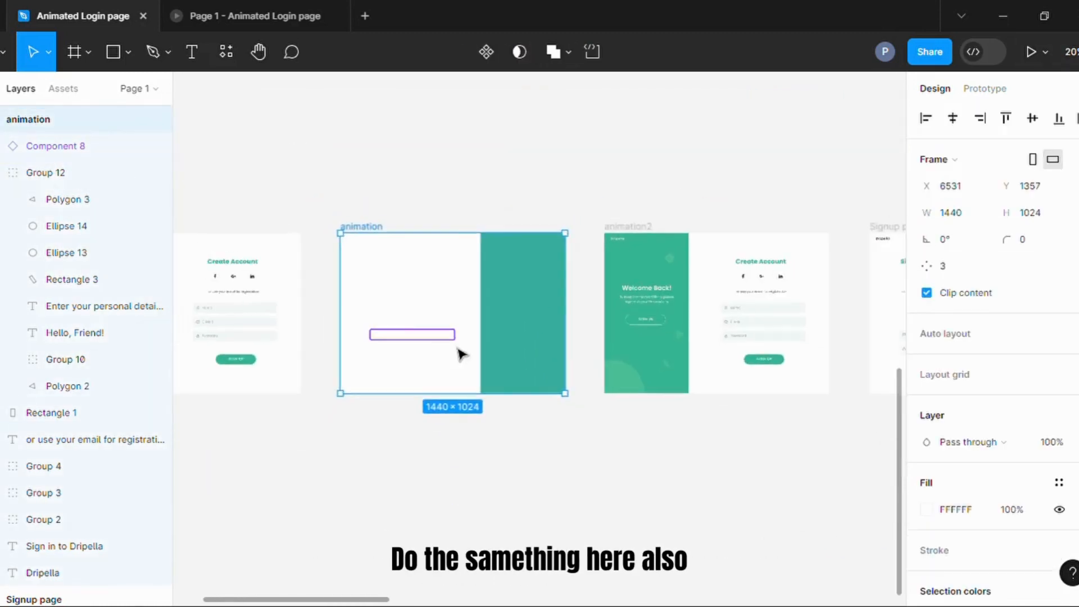
scroll(810, 374, up, 1)
scroll(803, 337, up, 2)
click(429, 111)
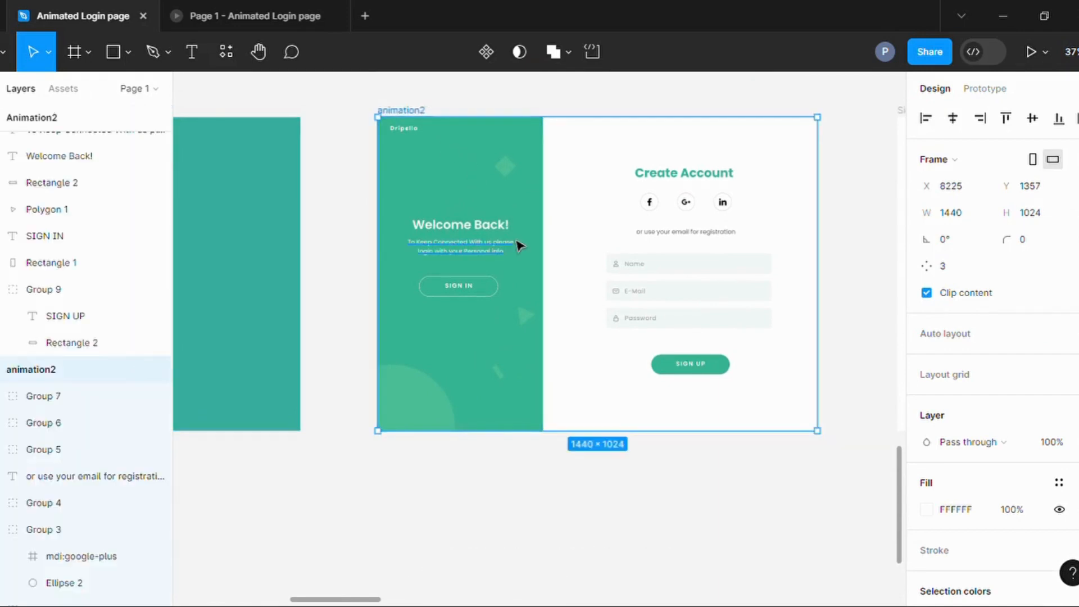
scroll(518, 244, up, 2)
click(764, 155)
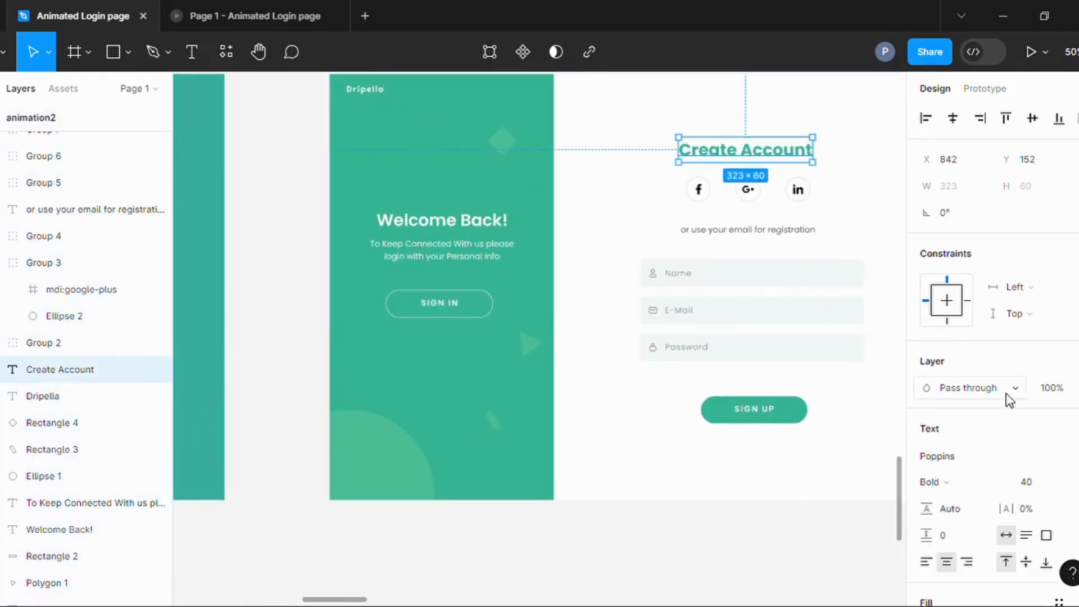
Set the layer opacity of the Facebook, Google Plus and LinkedIn icon groups in the animation2 frame to 0.
click(700, 191)
click(749, 191)
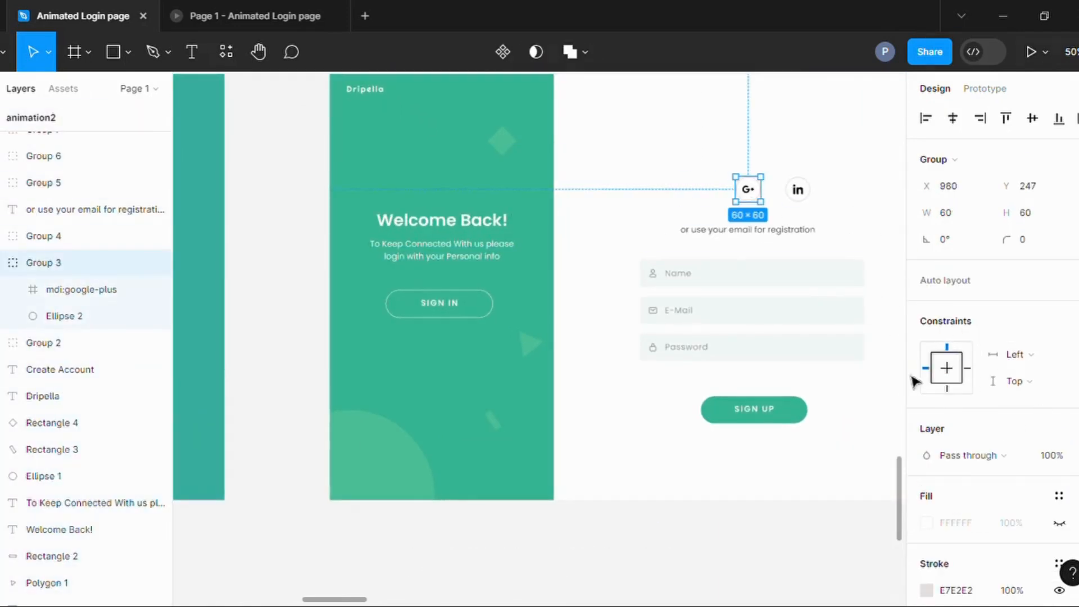
text(0)
click(798, 190)
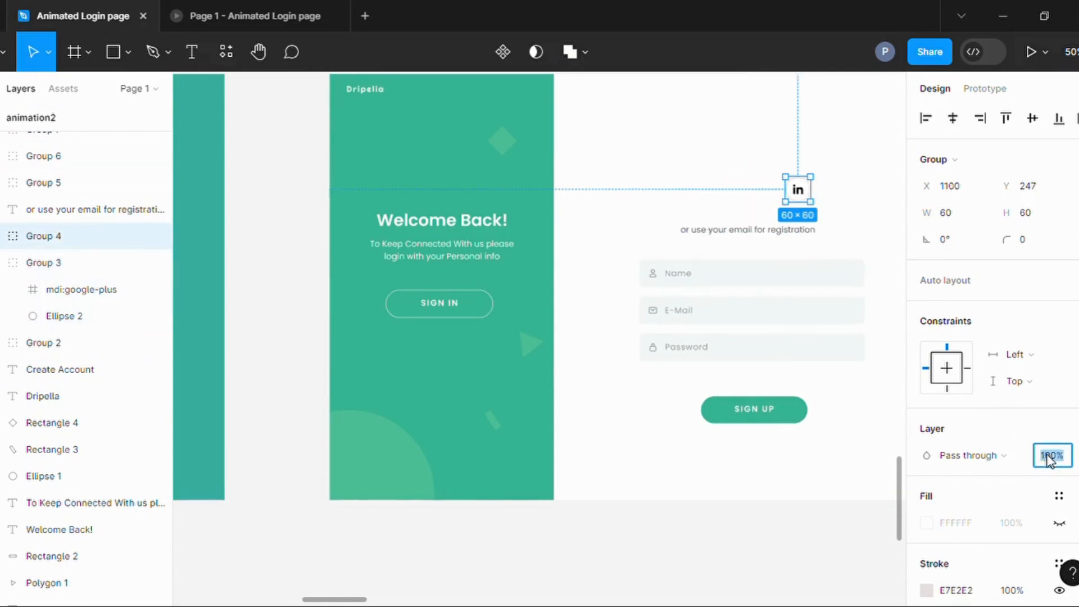
text(0)
Set the layer opacity of the registration text and the Name, E-Mail and Password fields in animation2 to 0.
click(748, 229)
text(0)
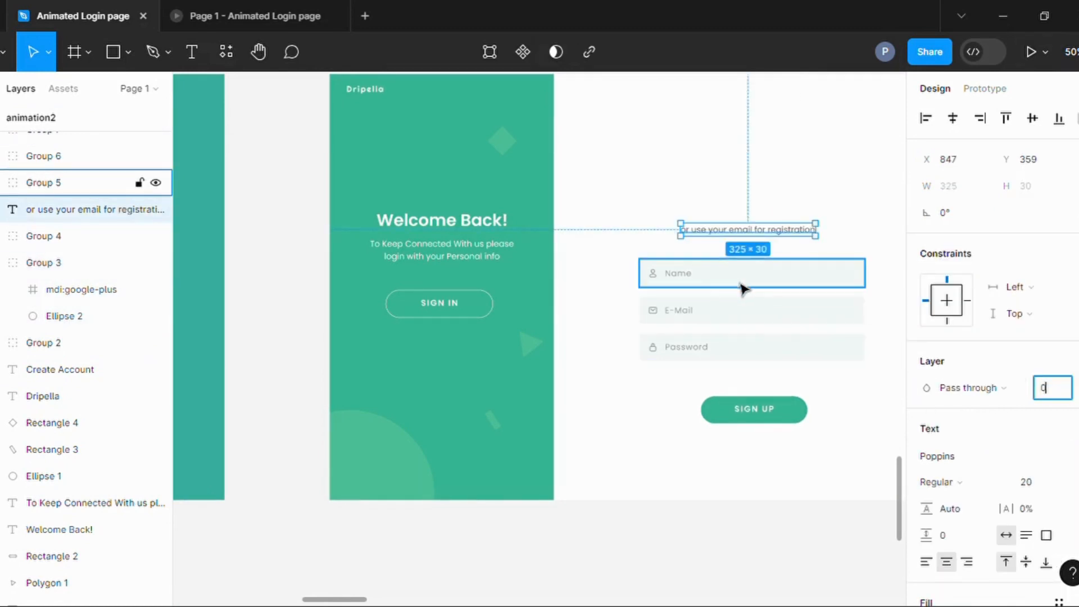
click(744, 284)
click(773, 306)
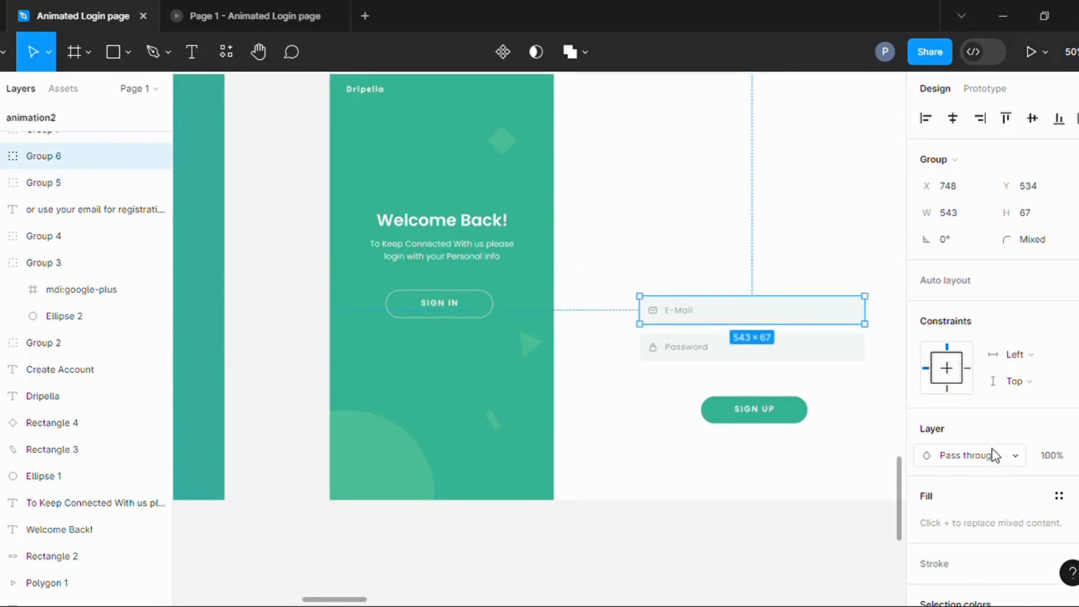
text(0)
click(826, 349)
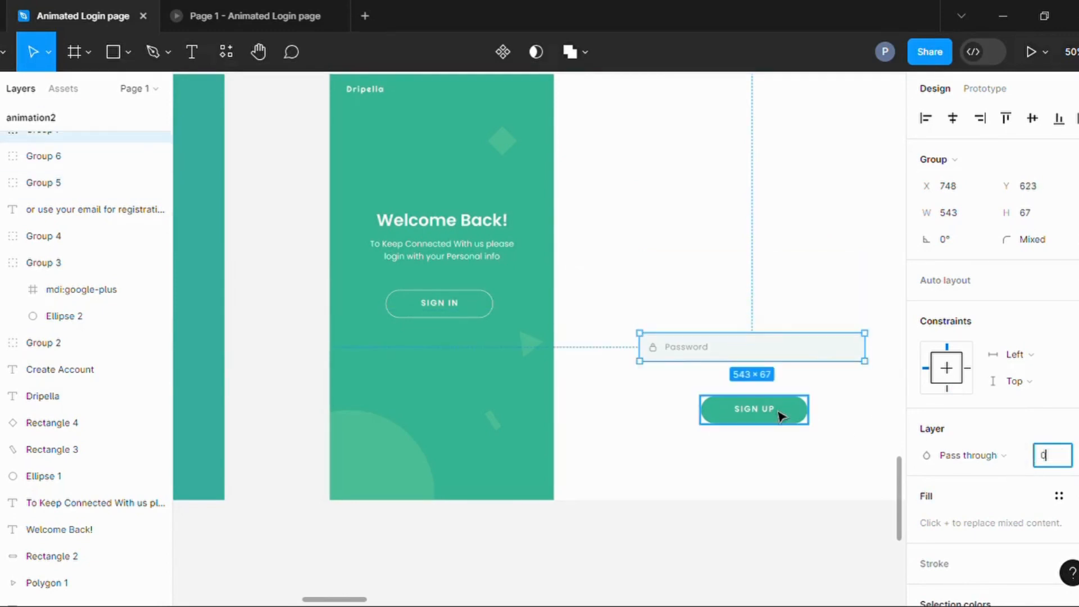
Set the layer opacity of the Password field and the SIGN UP button in the animation2 frame to 0.
text(0)
click(782, 414)
click(781, 470)
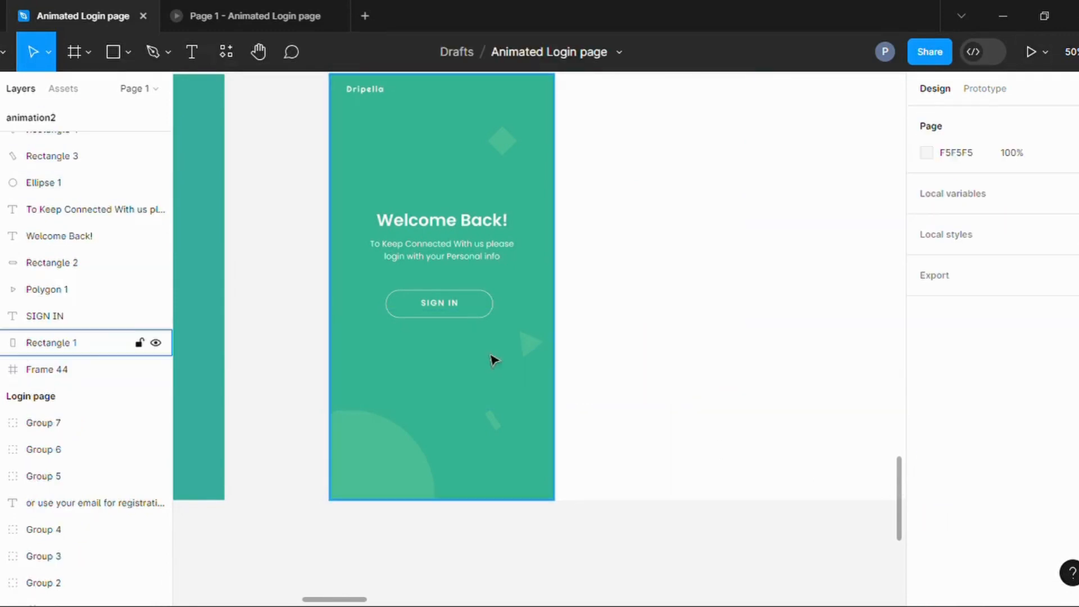
Set the layer opacity of the "Welcome Back!" heading on animation2's green panel to 0.
click(440, 304)
click(387, 337)
scroll(75, 240, up, 3)
scroll(75, 241, up, 1)
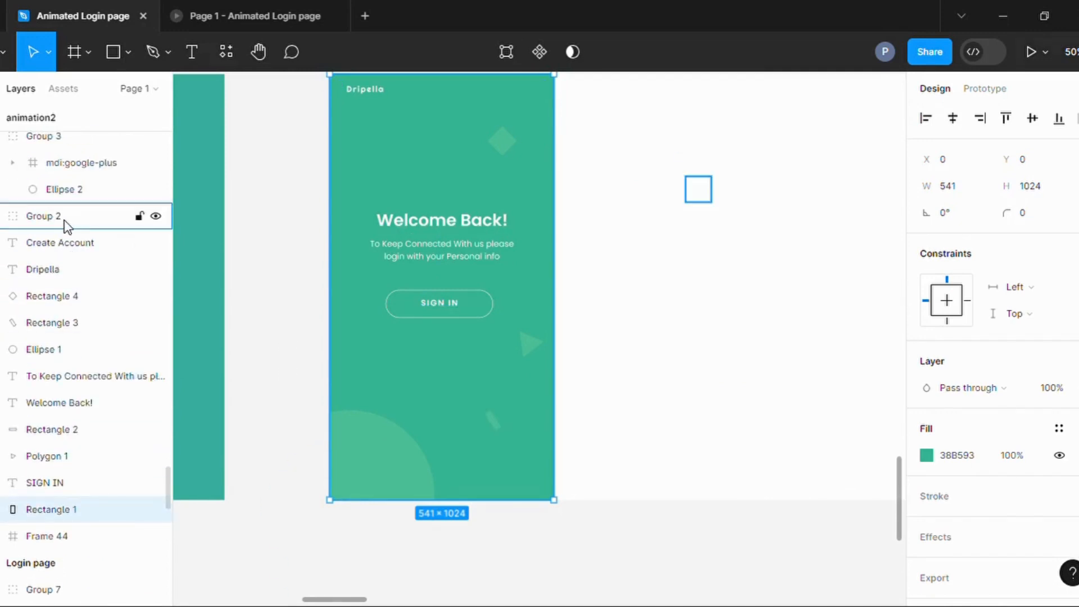
click(65, 218)
click(414, 181)
click(448, 223)
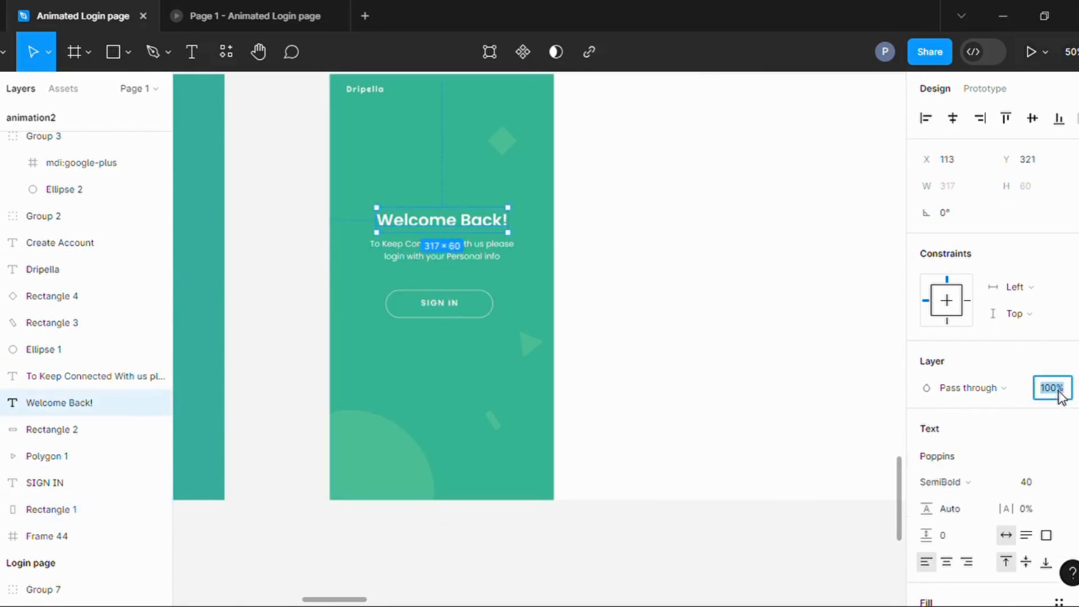
text(0)
Set the layer opacity of the "To Keep Connected With us" text and the SIGN IN label and outline in animation2 to 0.
click(510, 149)
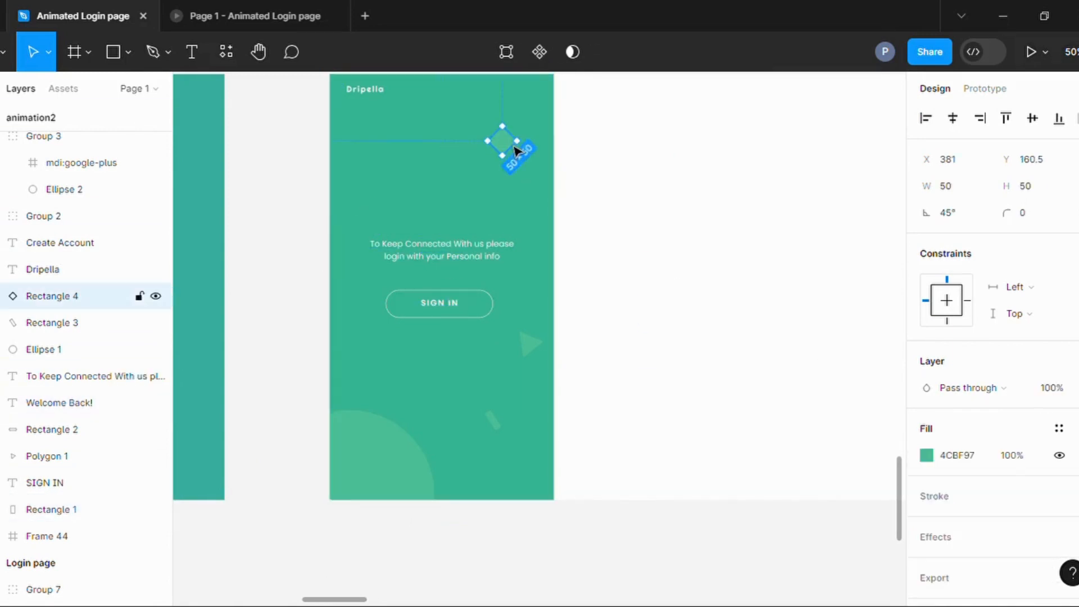
click(472, 250)
click(1060, 390)
click(451, 306)
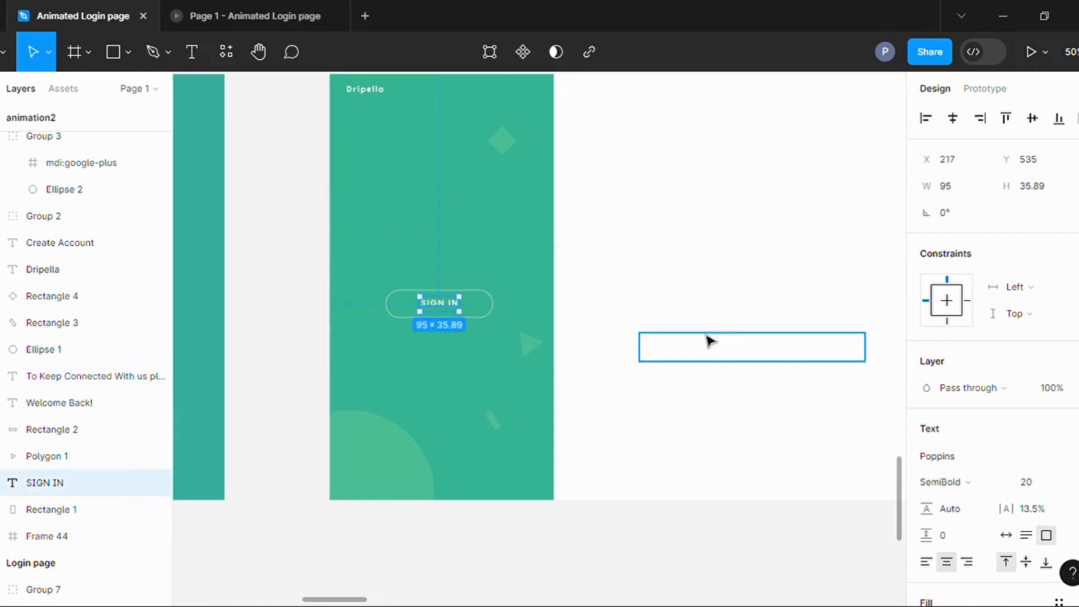
shift+click(493, 310)
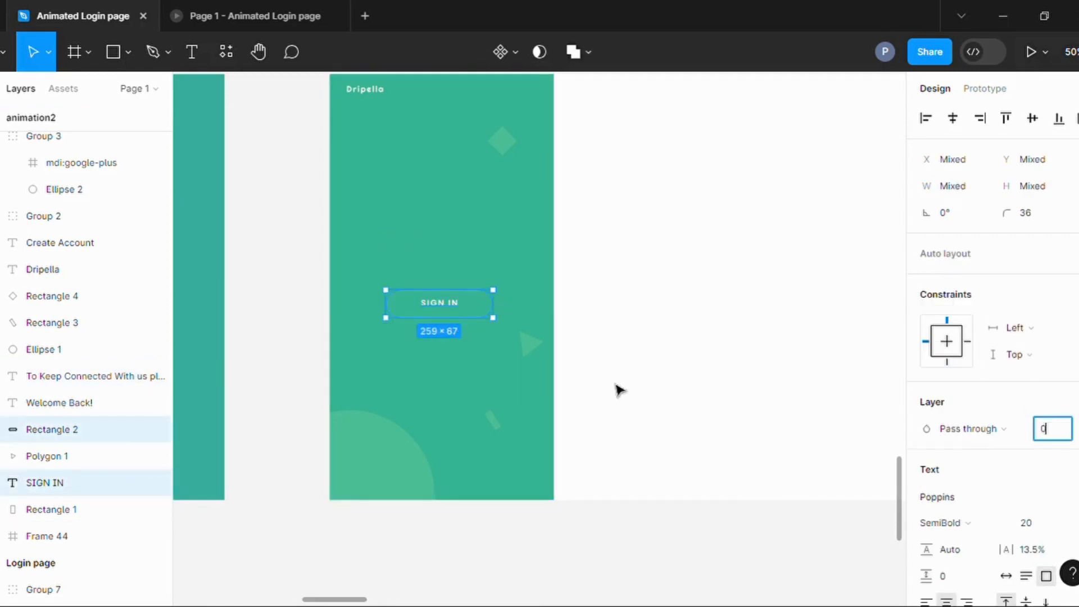
Set the layer opacity of the triangle, small bar, circle and diamond shapes on animation2's green panel to 0.
click(532, 344)
shift+click(493, 421)
shift+click(415, 457)
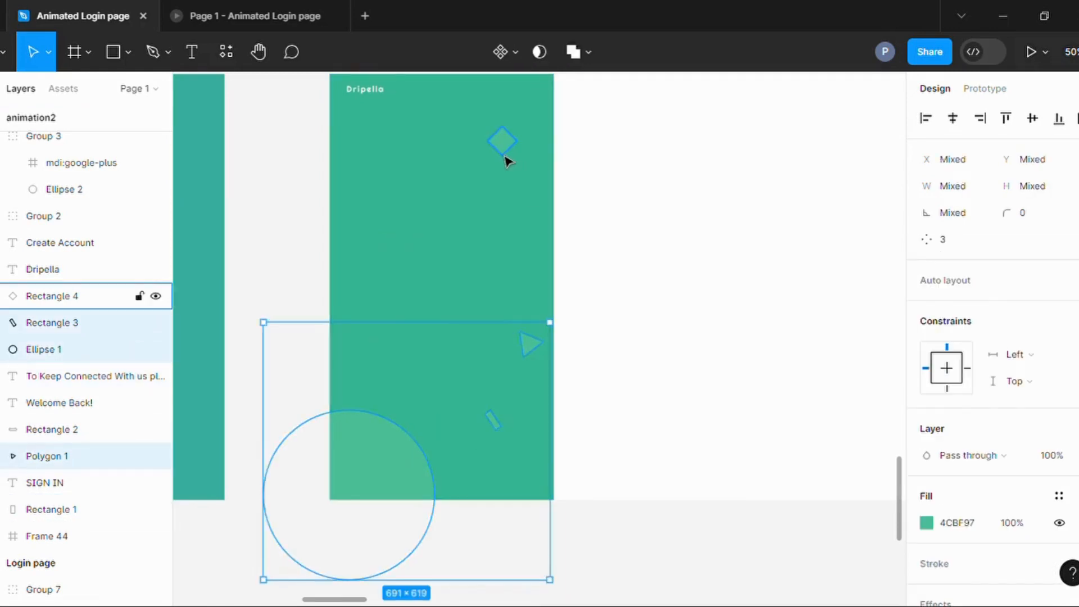
shift+click(506, 159)
click(585, 463)
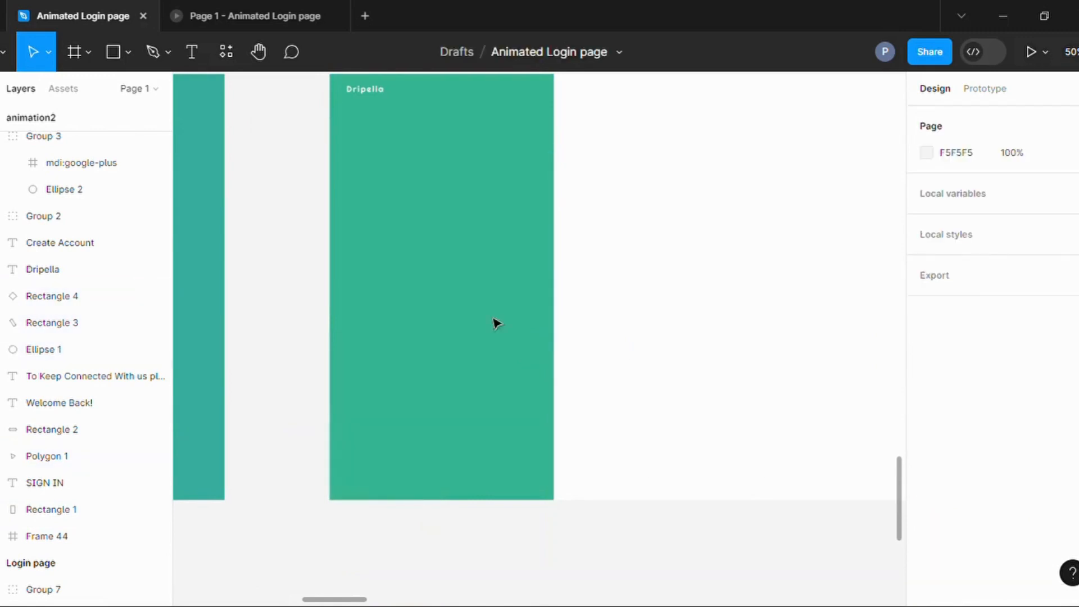
Examine the transition and easing settings of the Login page SIGN IN button's click interaction to the Animation frame.
scroll(393, 393, down, 1)
scroll(759, 295, down, 2)
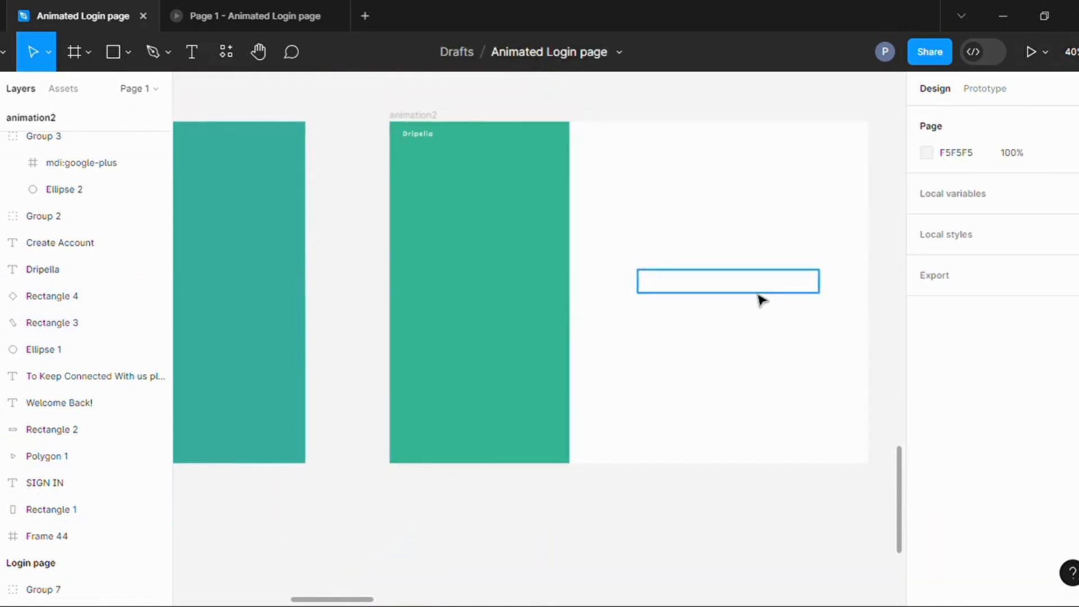
scroll(798, 296, down, 5)
scroll(809, 301, down, 1)
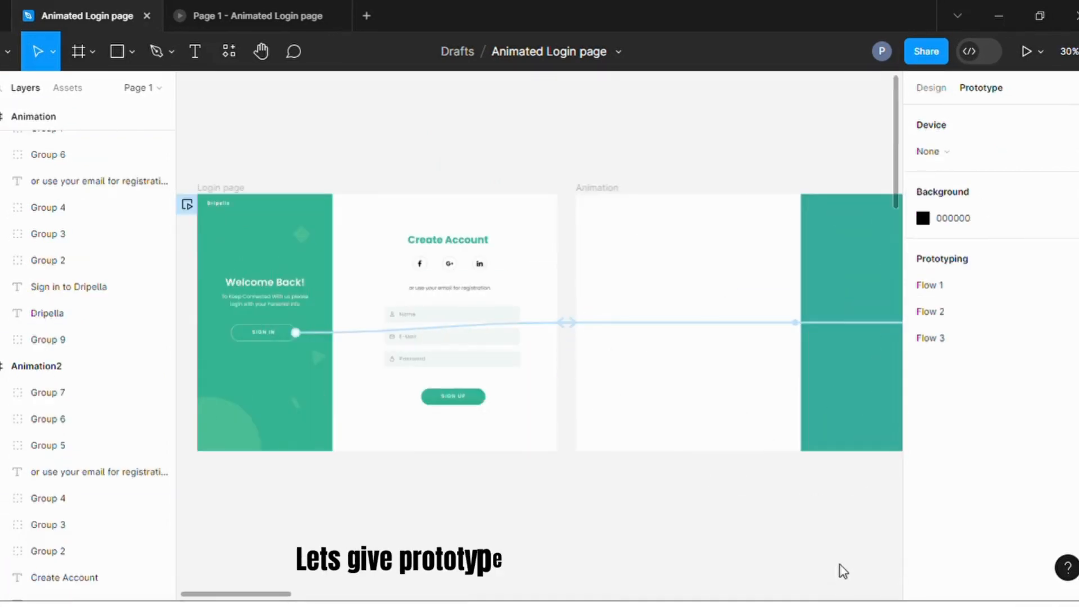
click(349, 337)
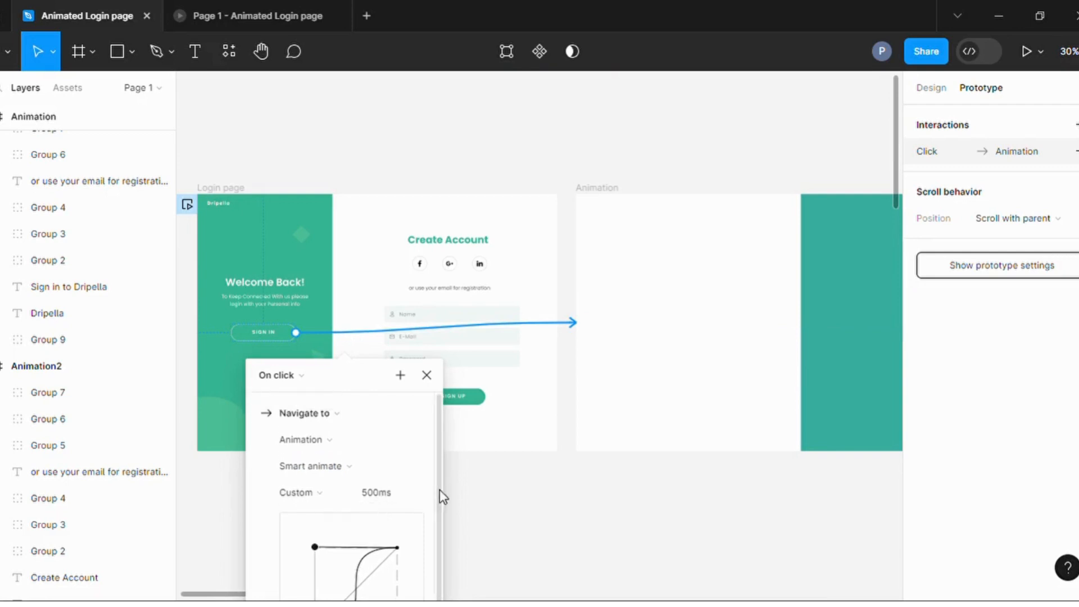
scroll(483, 498, down, 3)
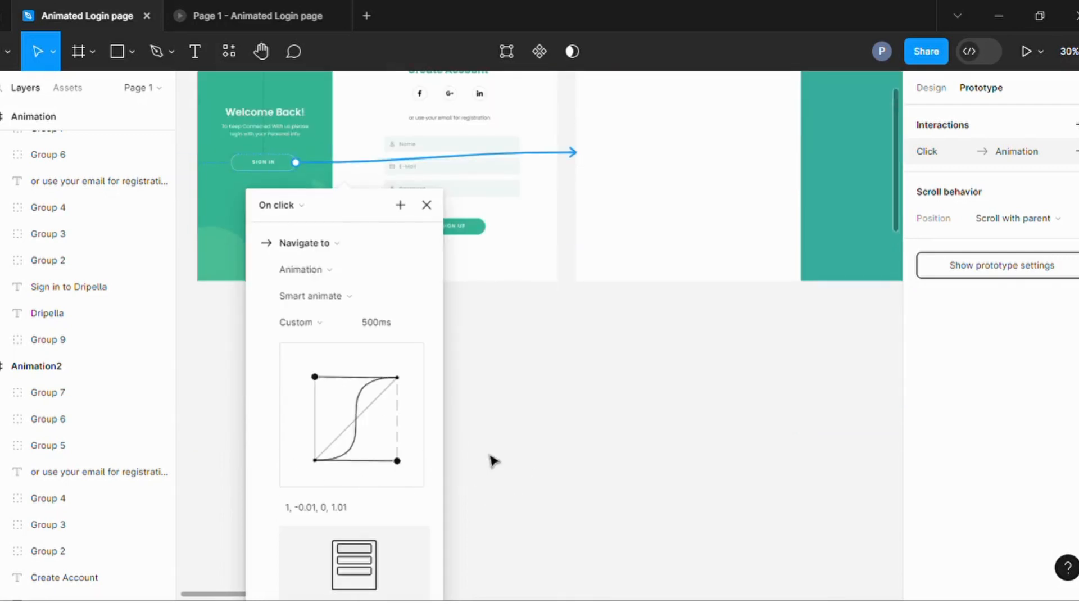
scroll(481, 452, up, 1)
click(541, 445)
Examine the settings of the Animation frame's after-delay interaction to the Signup page.
scroll(601, 457, up, 1)
scroll(406, 401, down, 1)
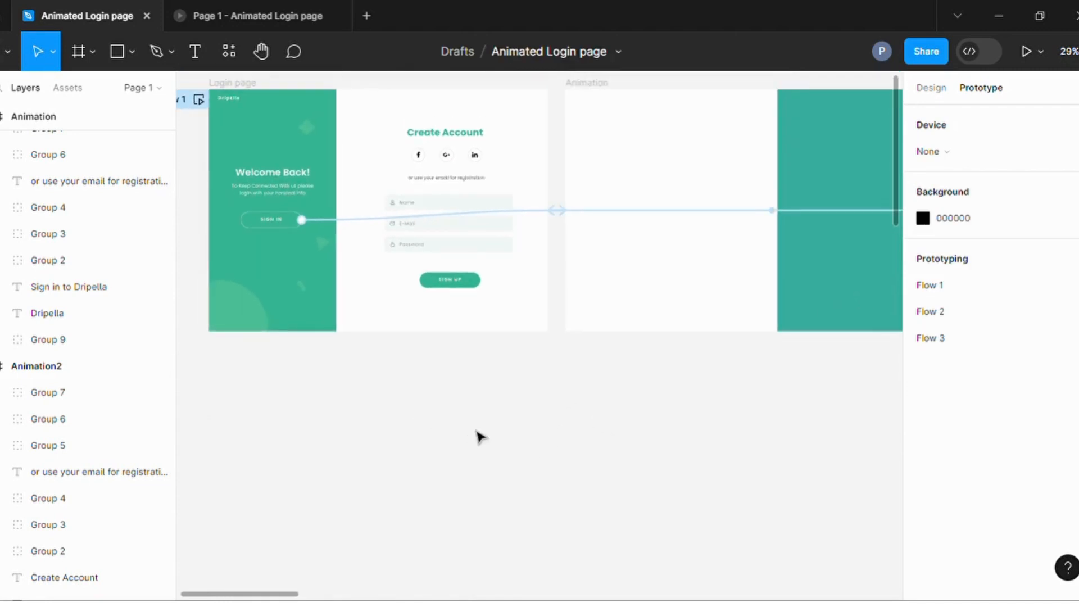
scroll(449, 405, down, 2)
scroll(849, 404, up, 2)
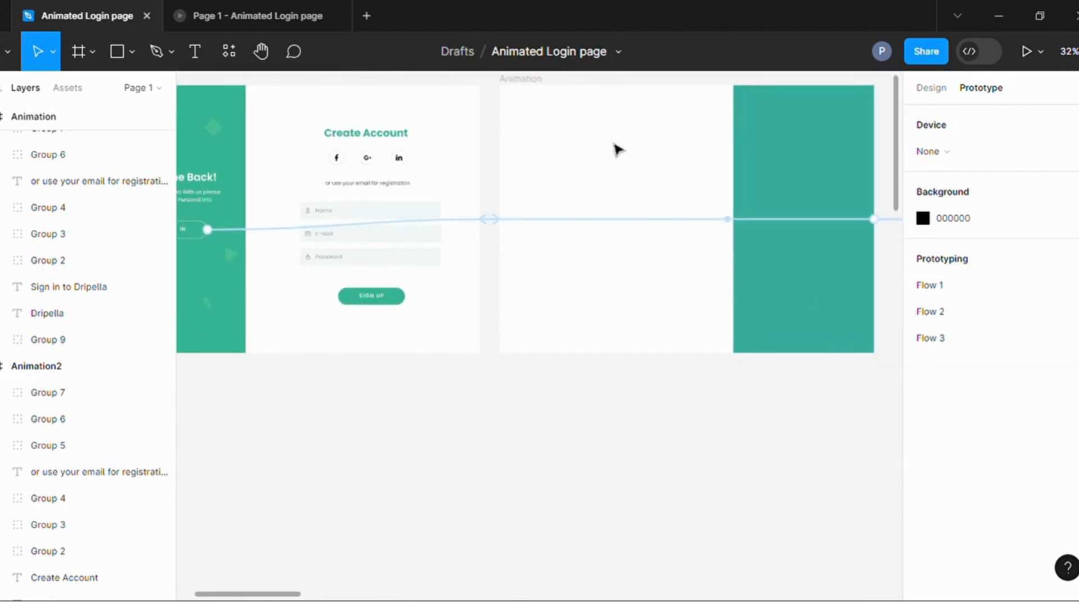
click(535, 85)
scroll(516, 291, down, 3)
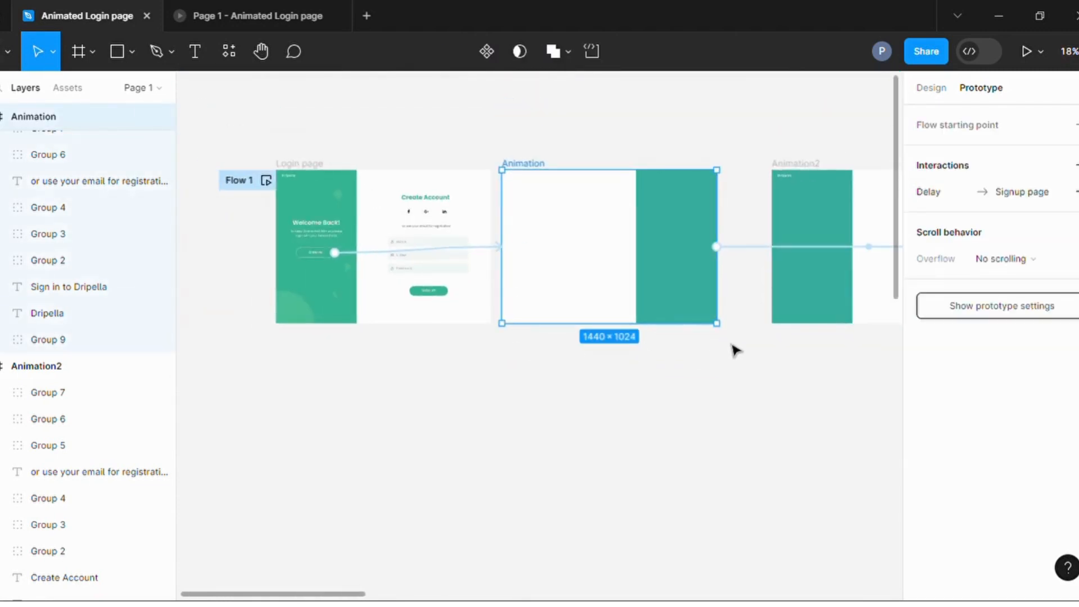
click(758, 247)
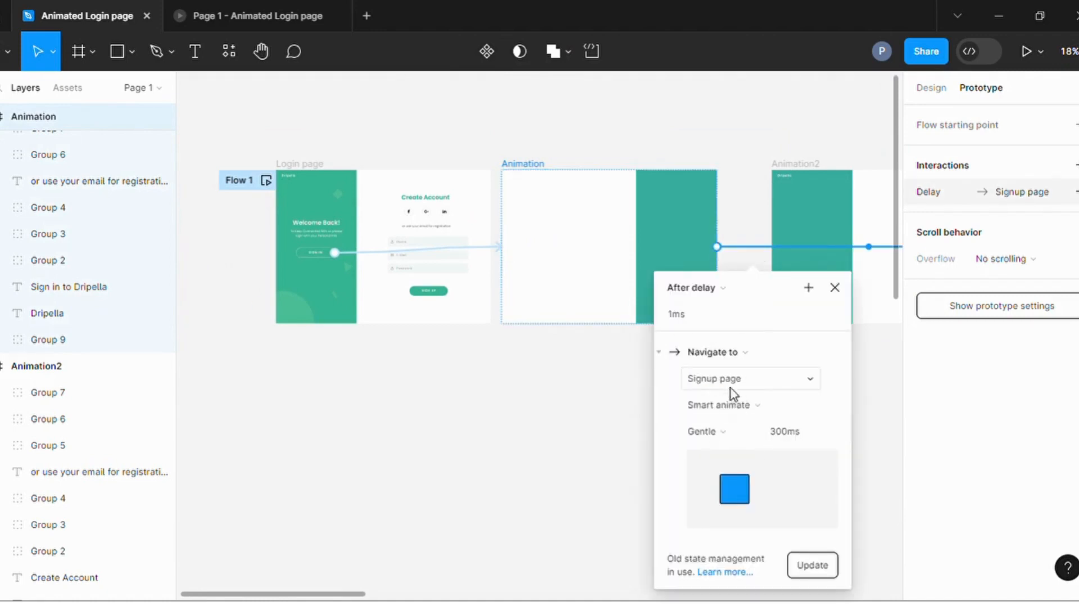
click(446, 451)
Examine the transition settings of the Signup page SIGN UP button's click interaction to the Animation2 frame.
scroll(446, 451, down, 4)
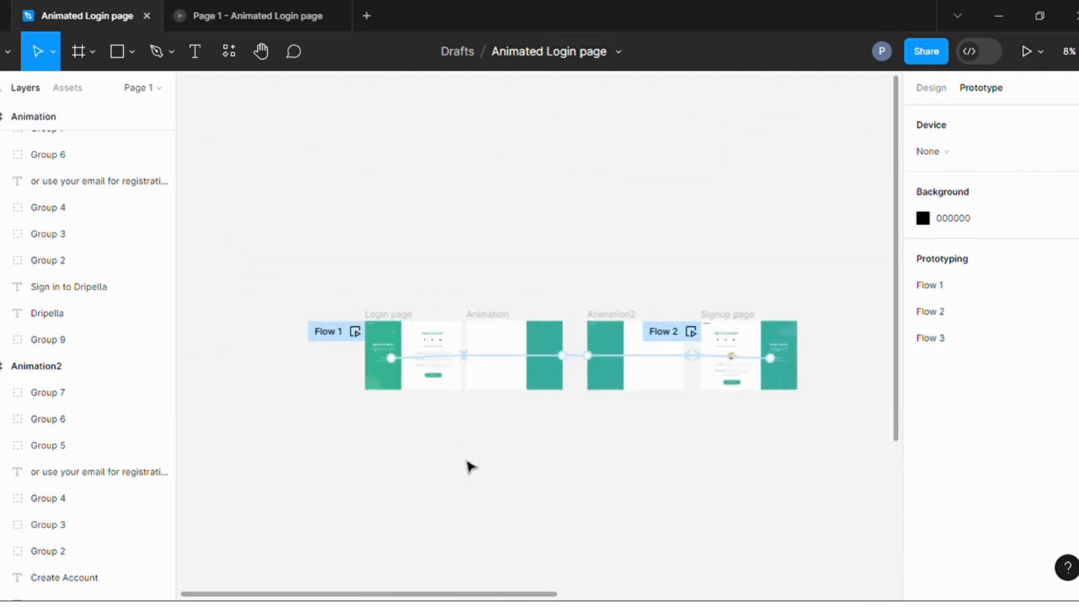
scroll(702, 458, up, 2)
scroll(724, 308, down, 1)
click(729, 302)
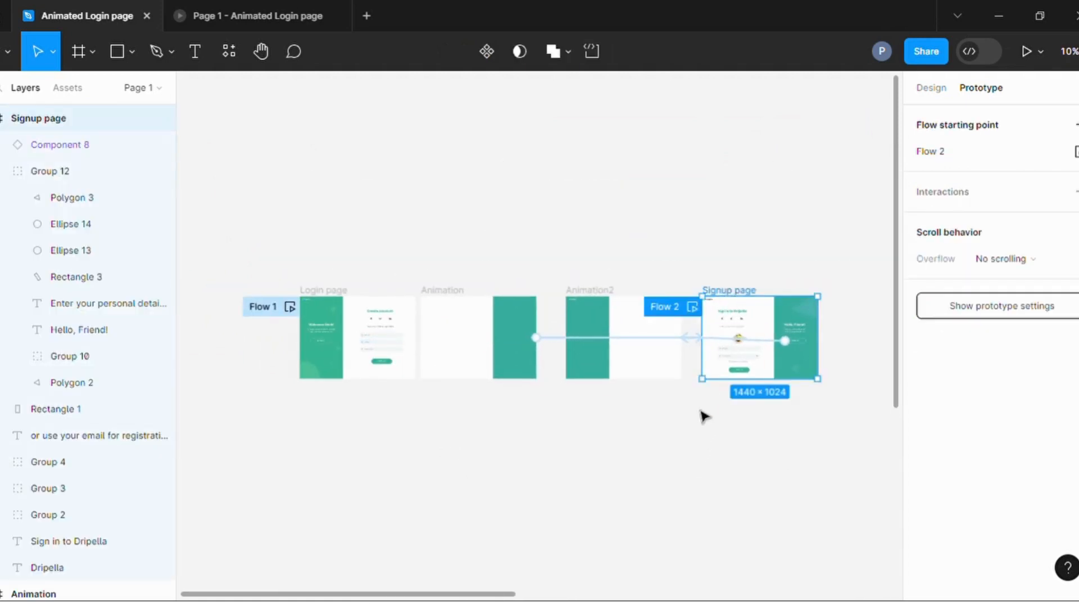
scroll(703, 385, up, 3)
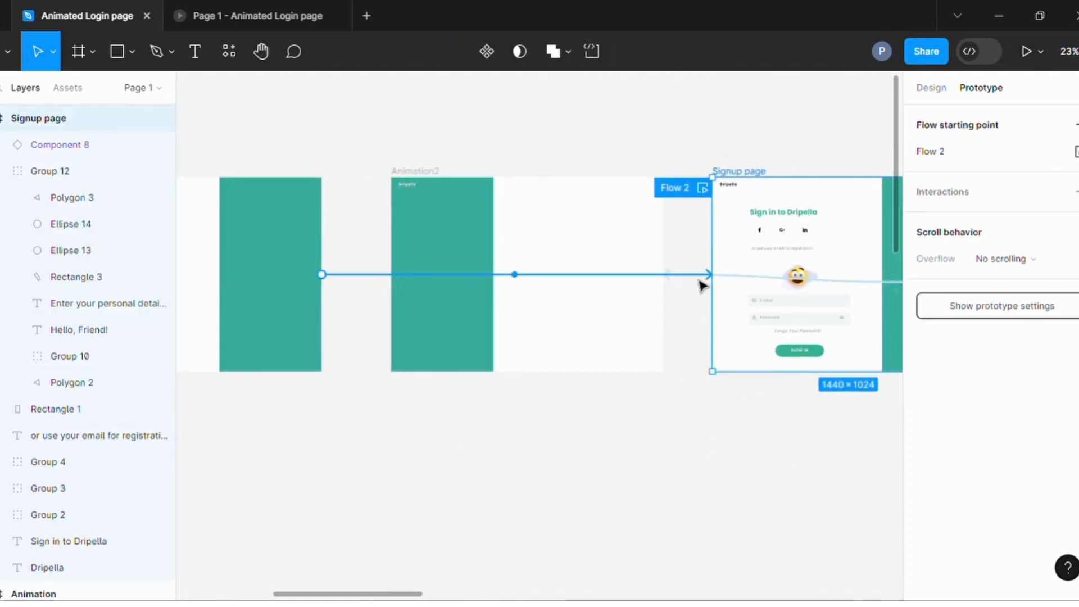
click(727, 281)
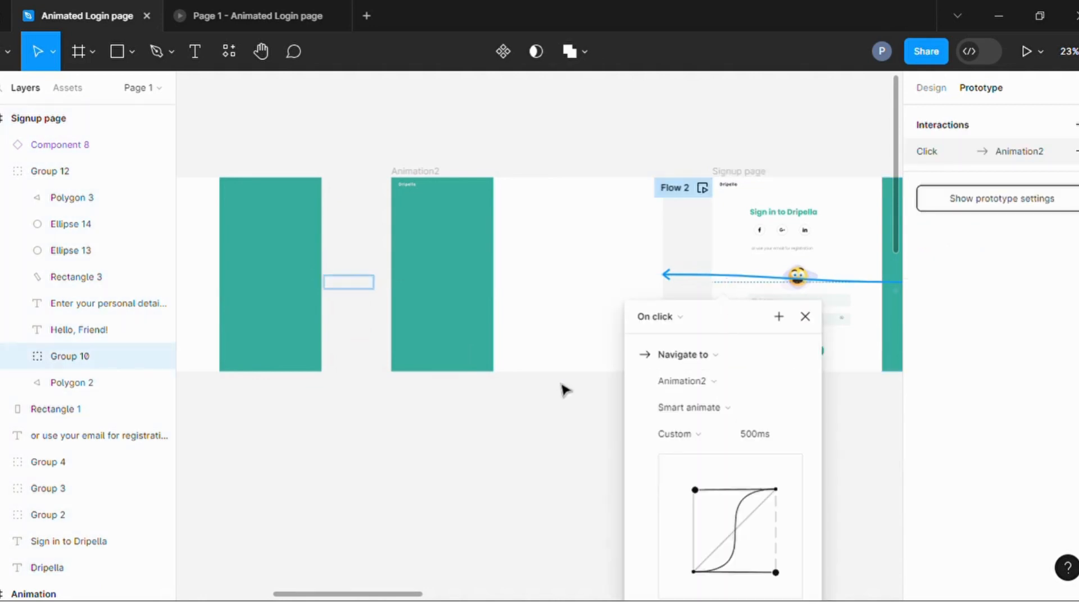
scroll(564, 388, down, 2)
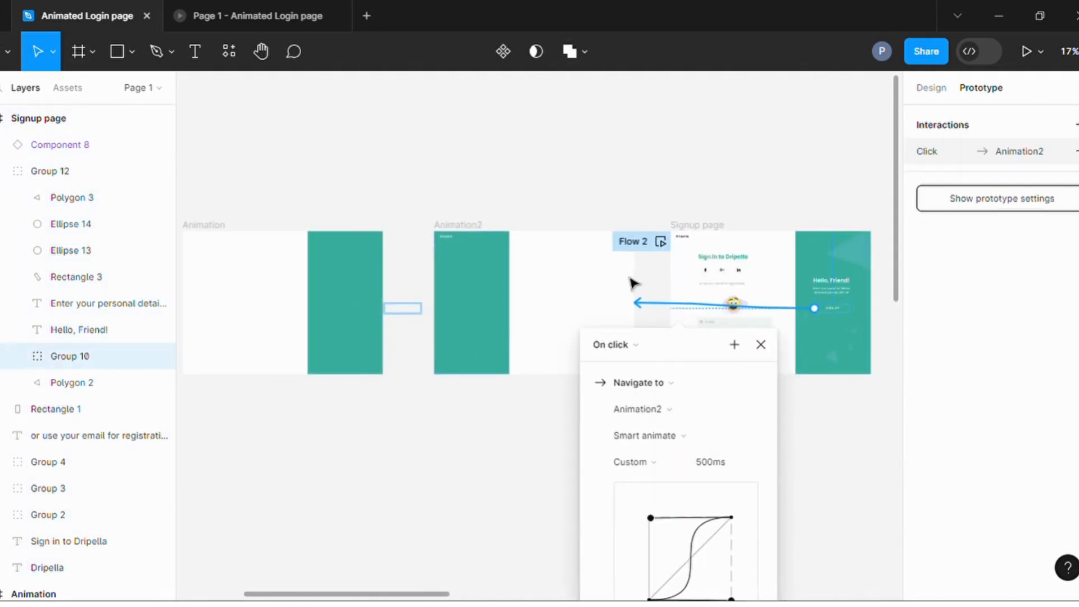
Examine the settings of the Animation2 frame's after-delay interaction to the Login page.
click(473, 226)
click(409, 304)
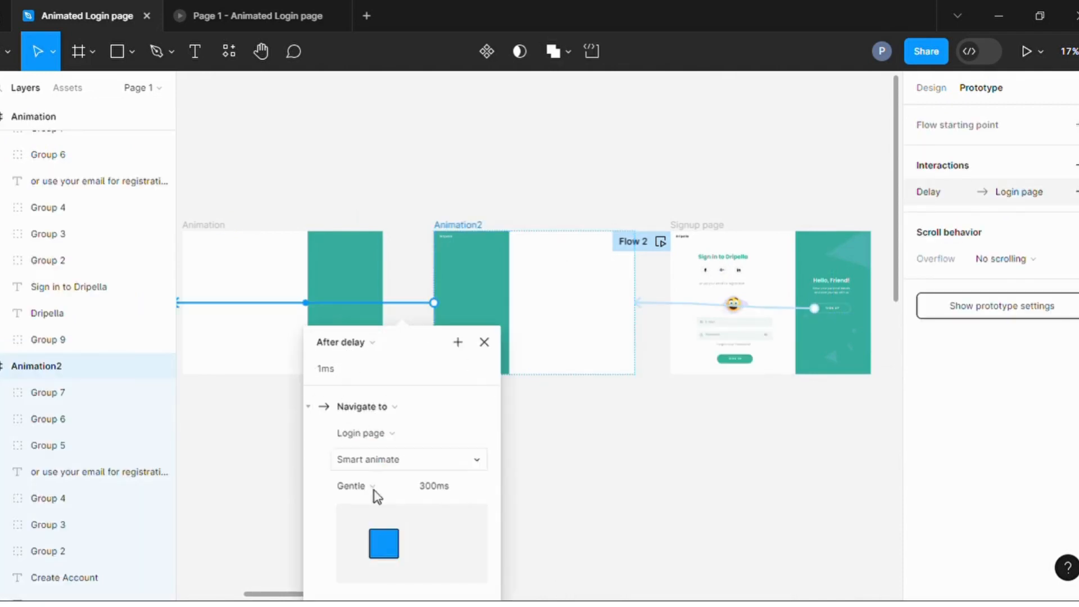
scroll(523, 514, down, 1)
click(618, 494)
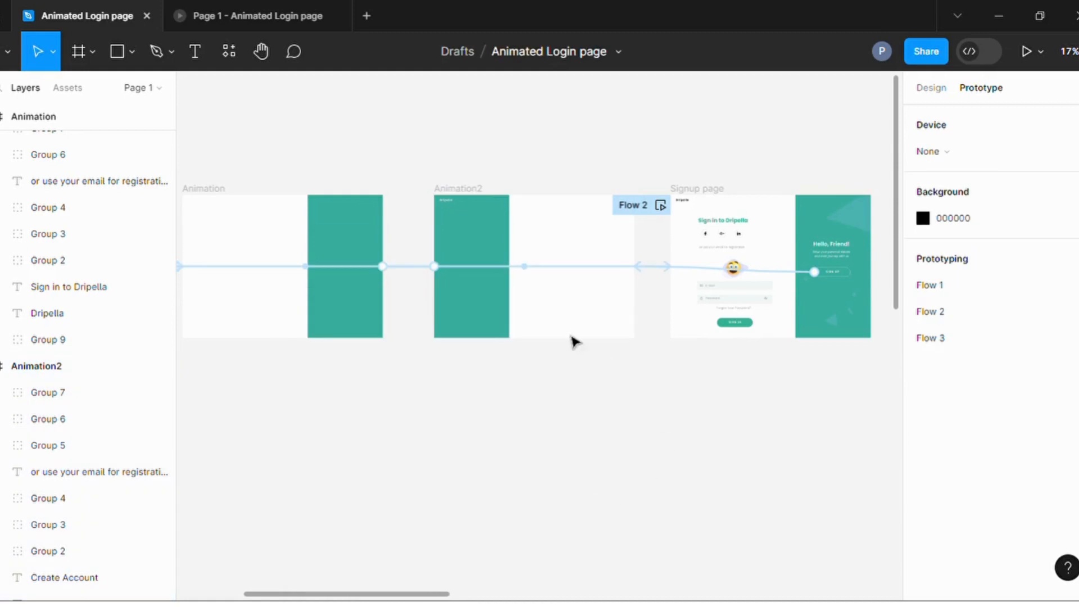
Switch to the prototype preview and test the transitions between the Sign in and Create Account pages in both directions.
scroll(507, 172, down, 3)
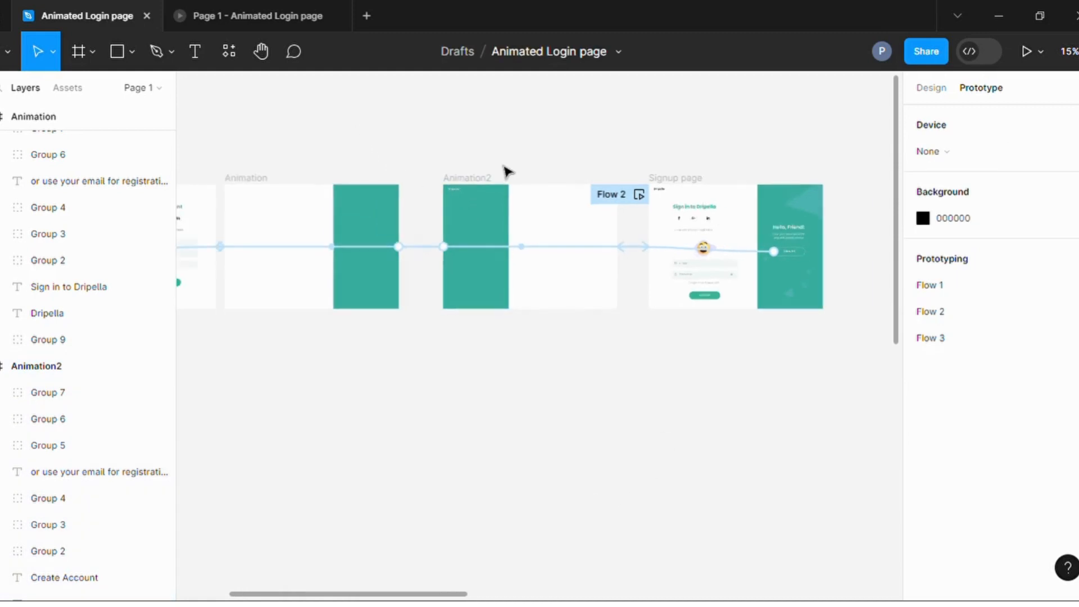
click(284, 23)
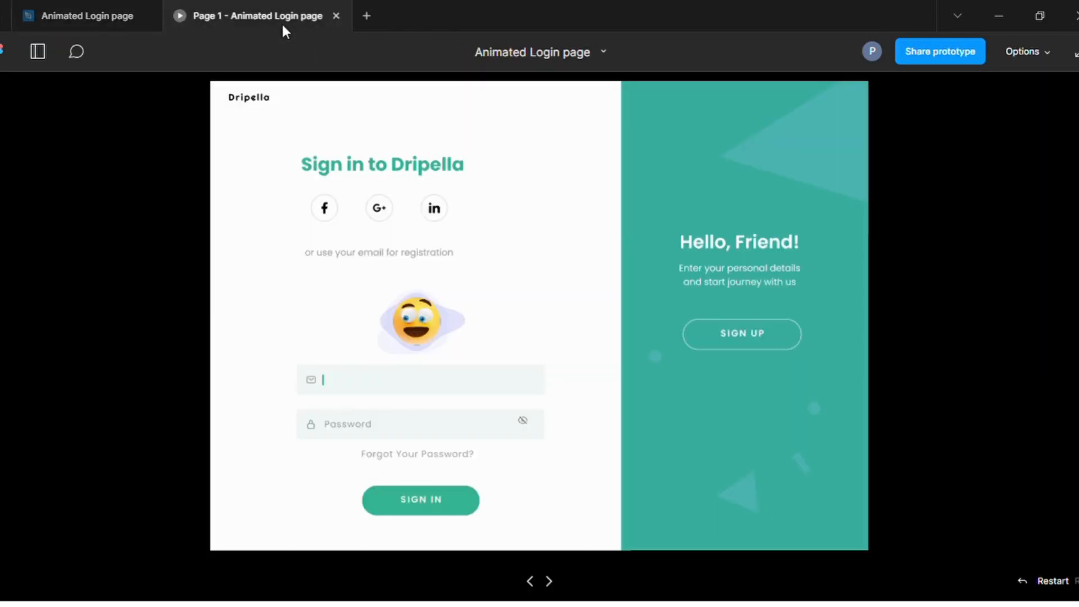
click(731, 336)
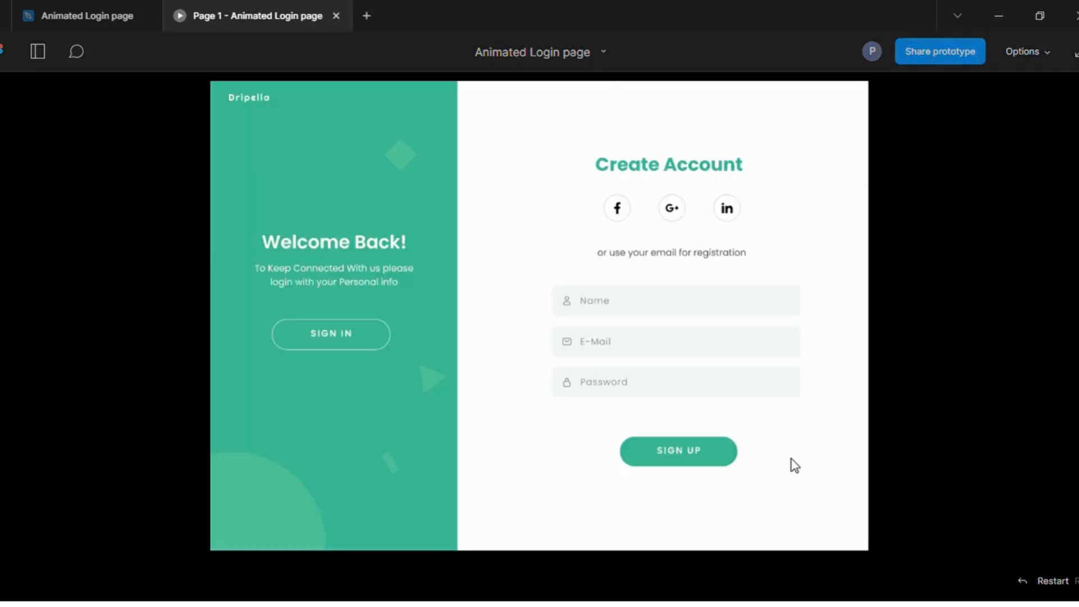
click(362, 336)
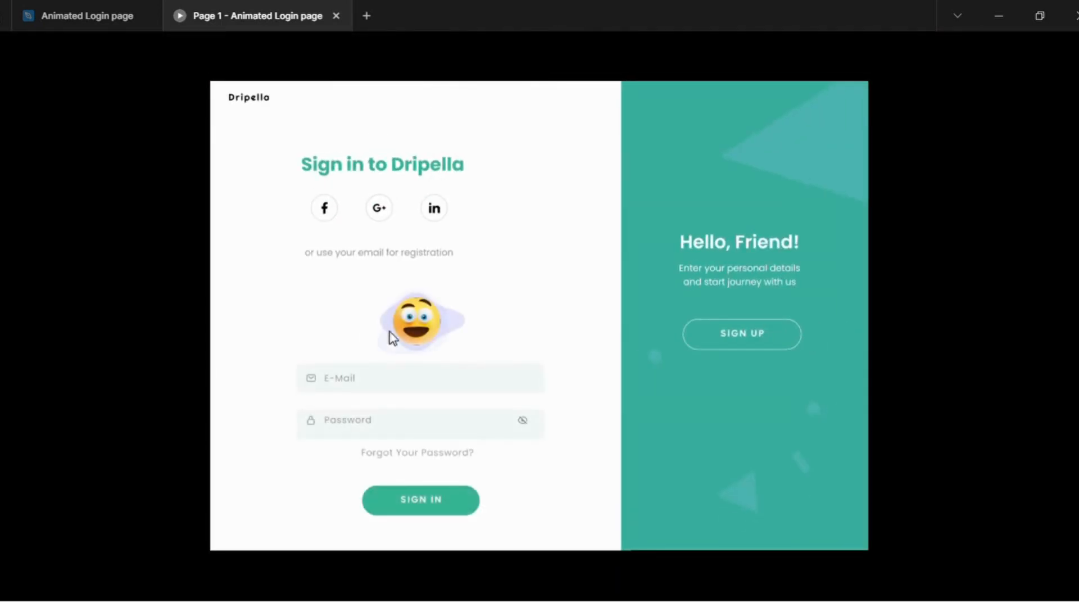
click(718, 342)
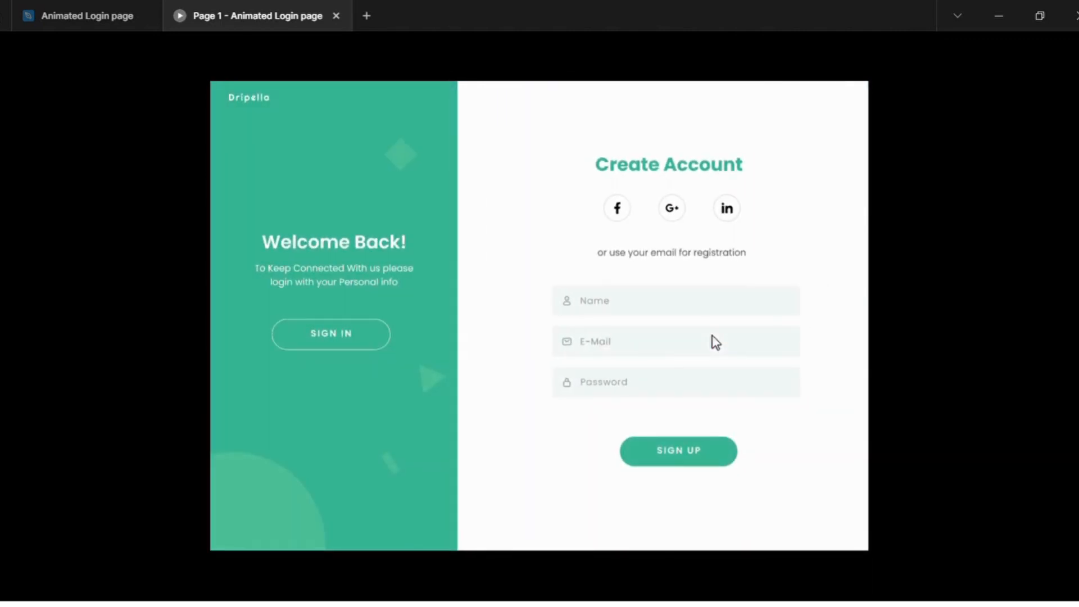
click(340, 344)
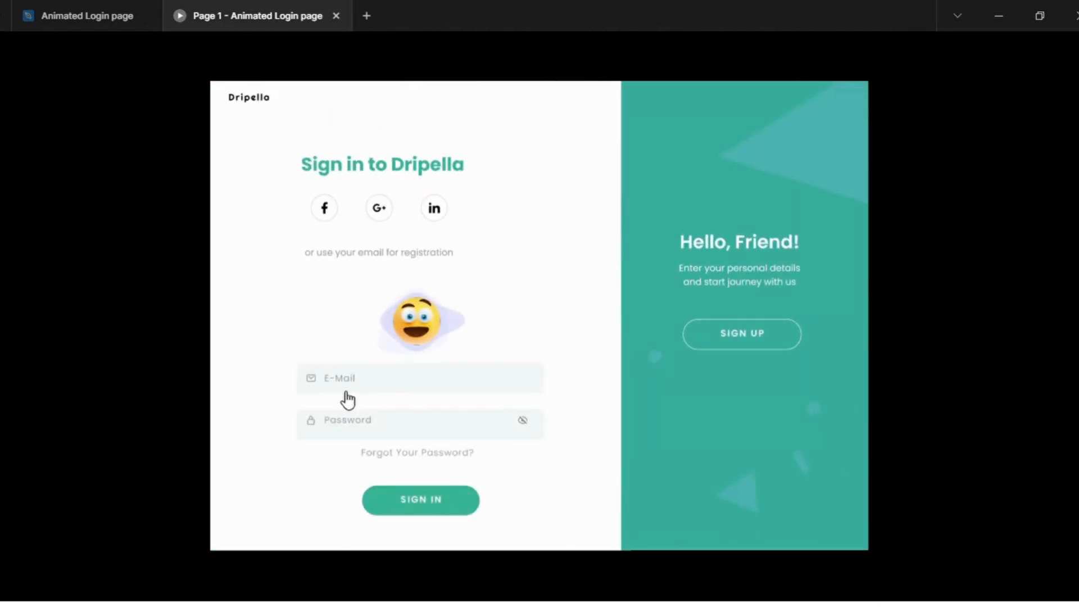
Test the sign-in form by entering an e-mail address and password and toggling password visibility, and go to the Create Account page.
click(350, 385)
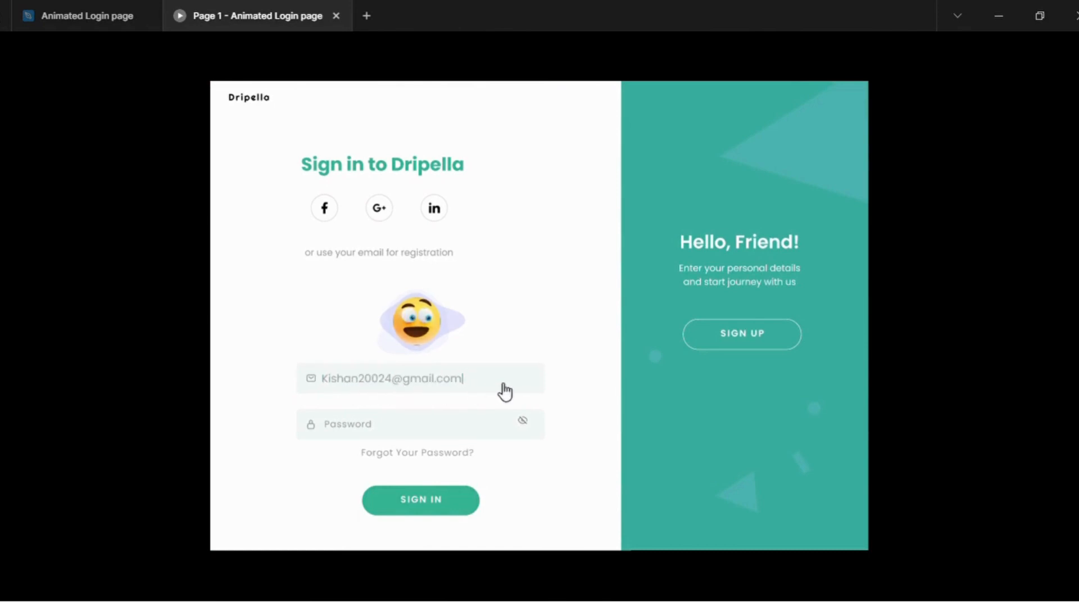
click(432, 426)
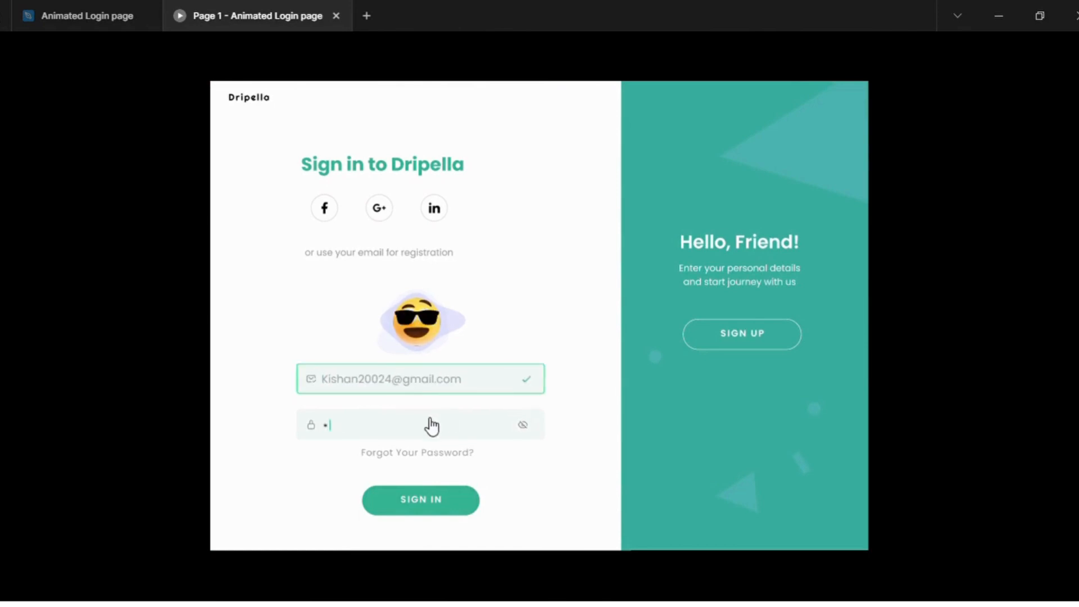
click(526, 427)
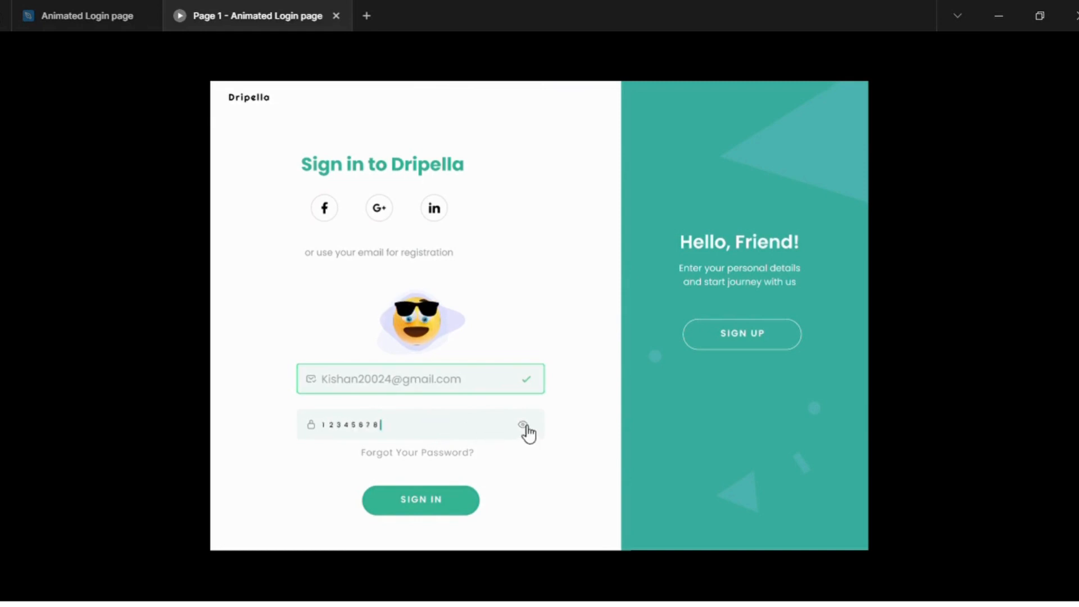
click(526, 427)
click(743, 337)
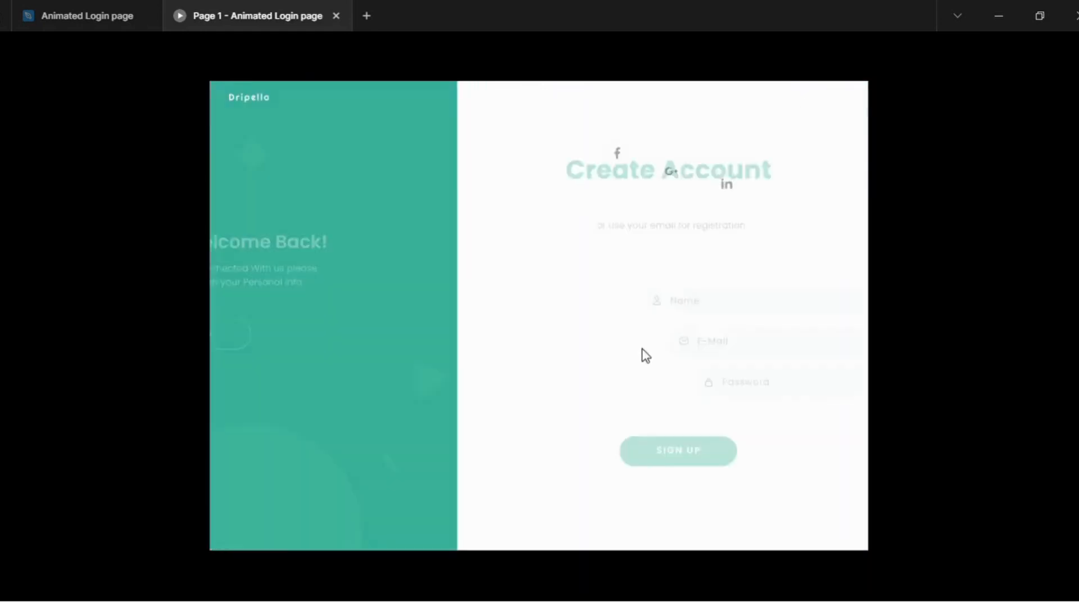